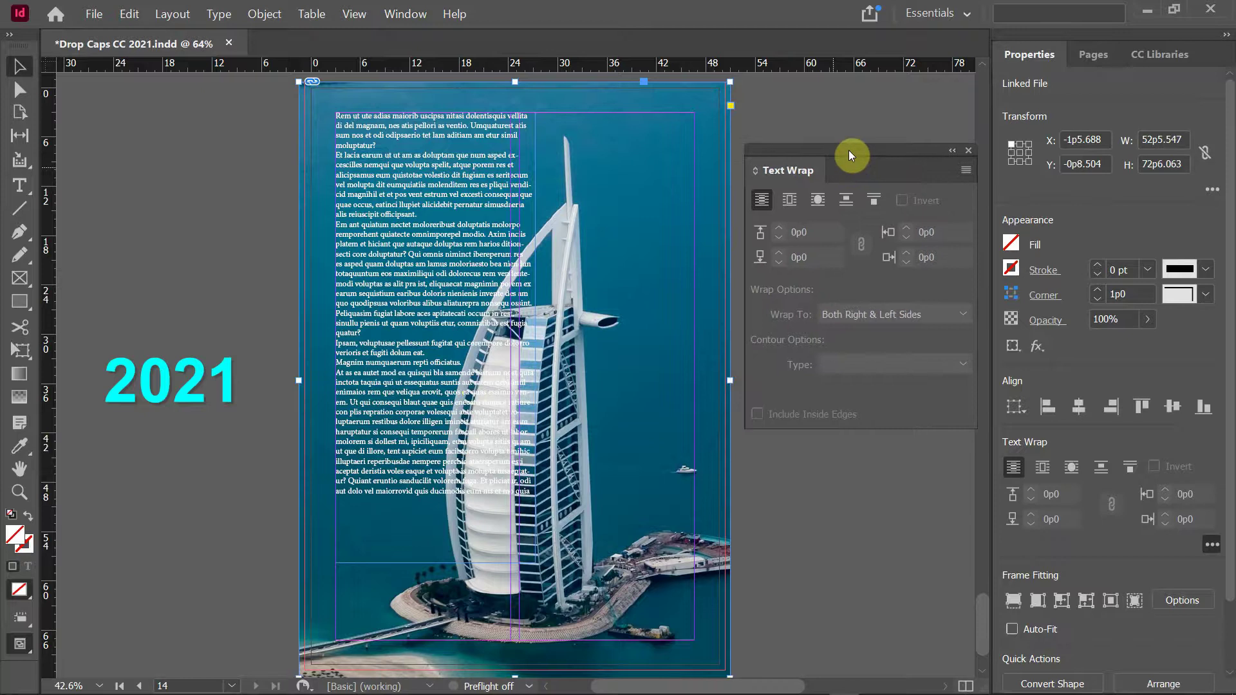
- Wrap the text around the object shape of the tower photo, with the contour type set to Select Subject
{"action": "left_click", "coordinate": [784, 109]}
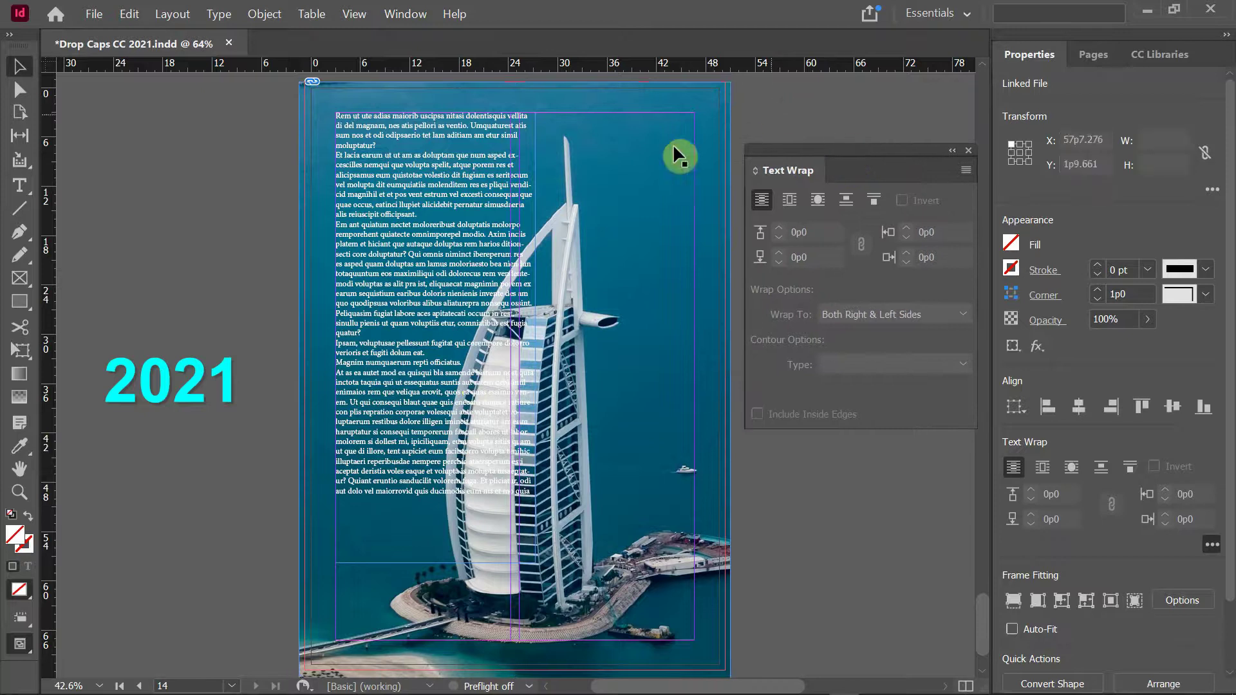
{"action": "left_click", "coordinate": [638, 152]}
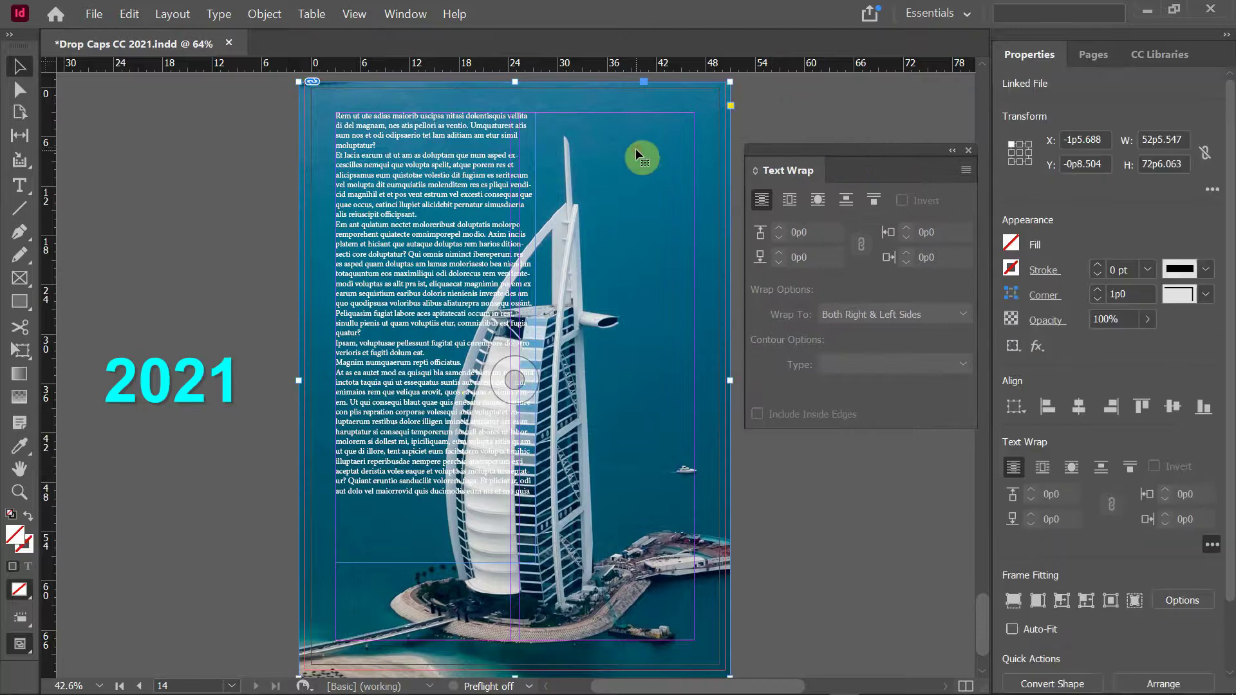
{"action": "left_click", "coordinate": [818, 205]}
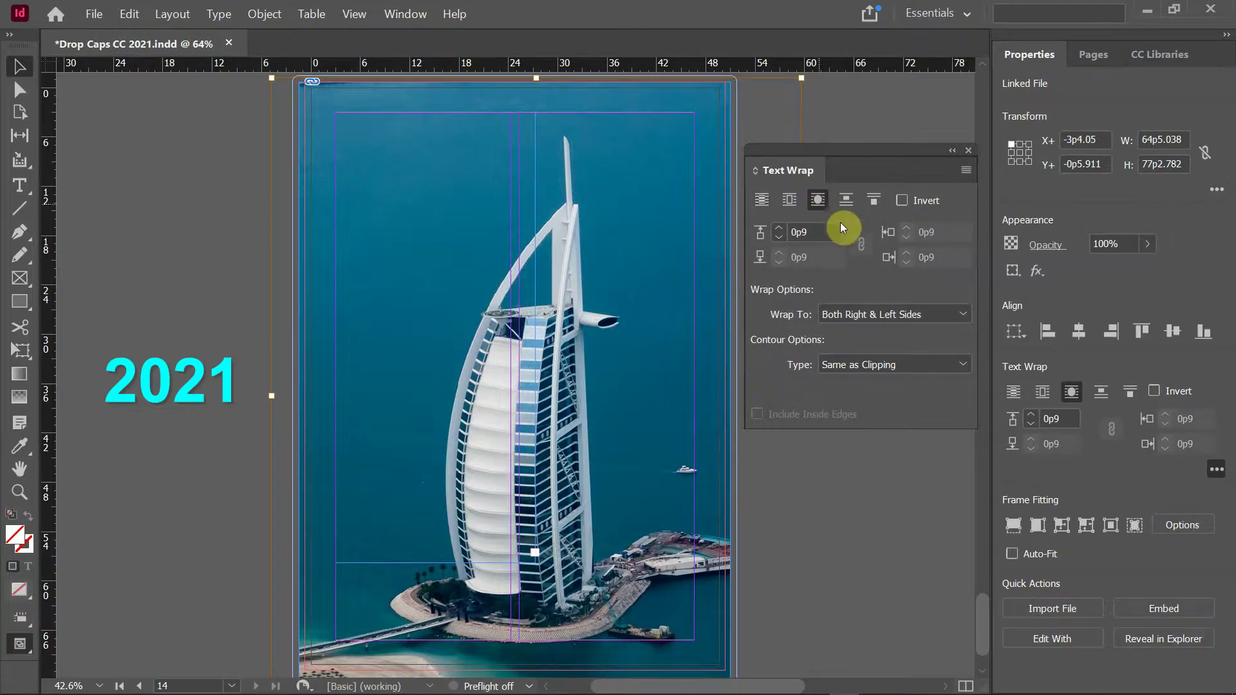
{"action": "left_click", "coordinate": [964, 365]}
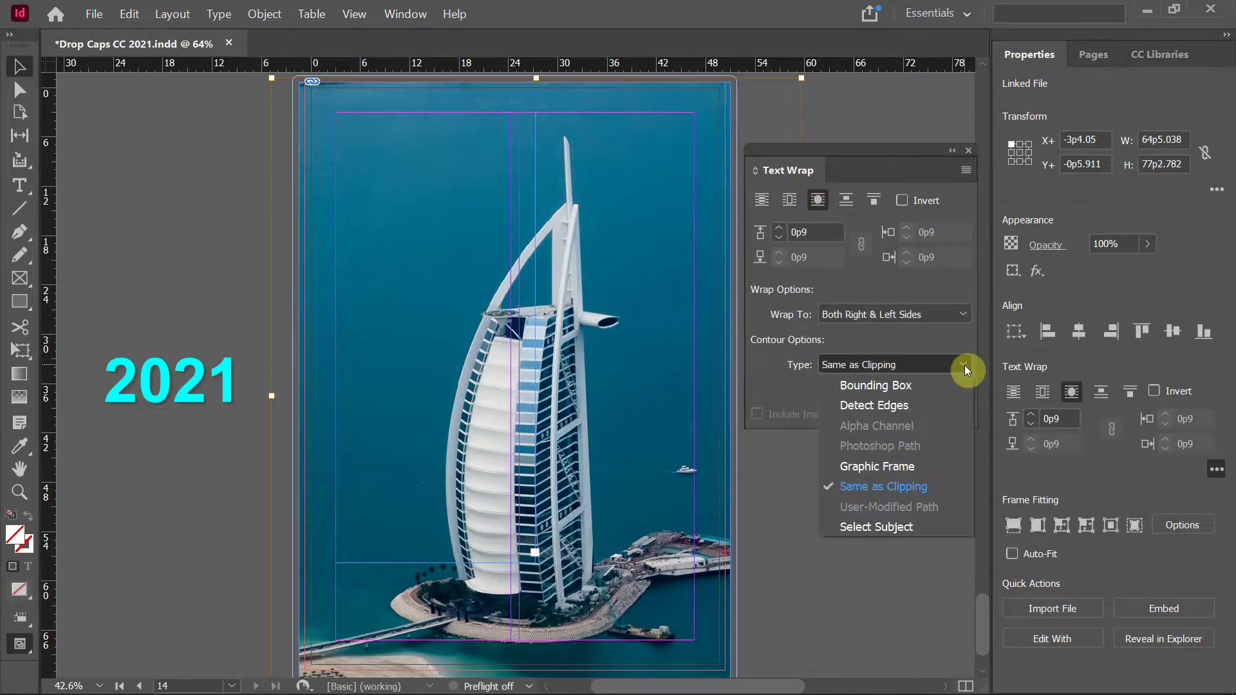
{"action": "left_click", "coordinate": [892, 528]}
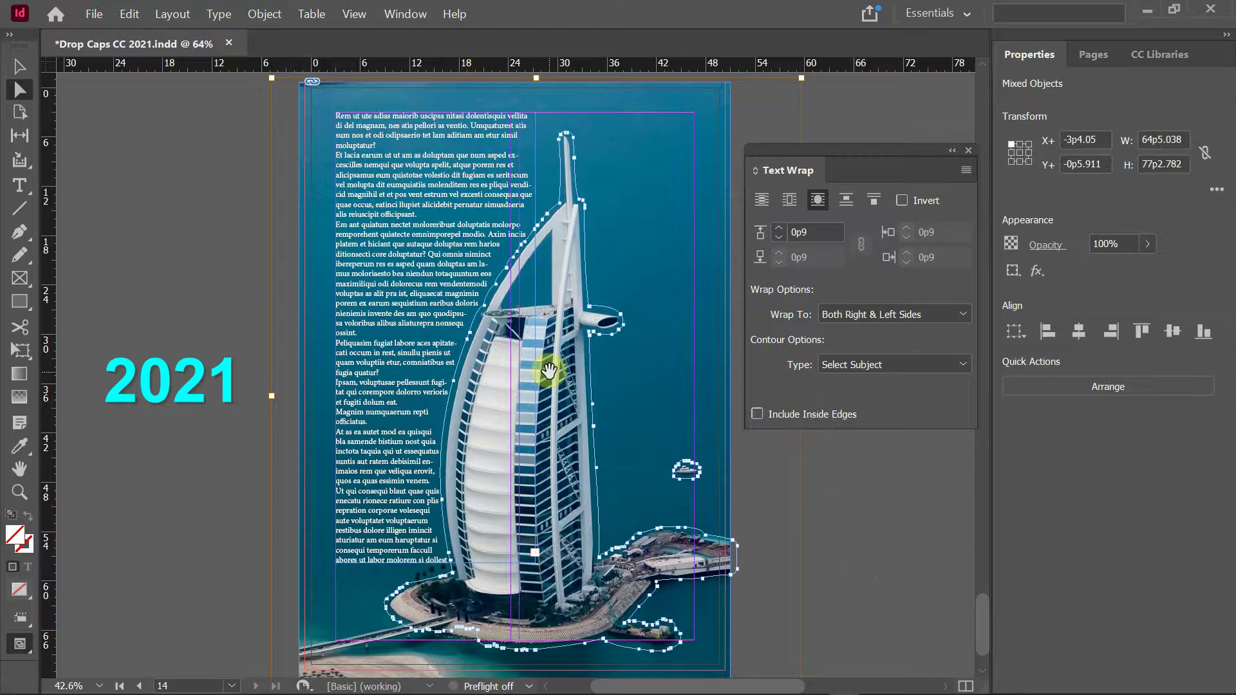
- Increase the text wrap offset around the tower to 1p4
{"action": "left_click", "coordinate": [780, 230]}
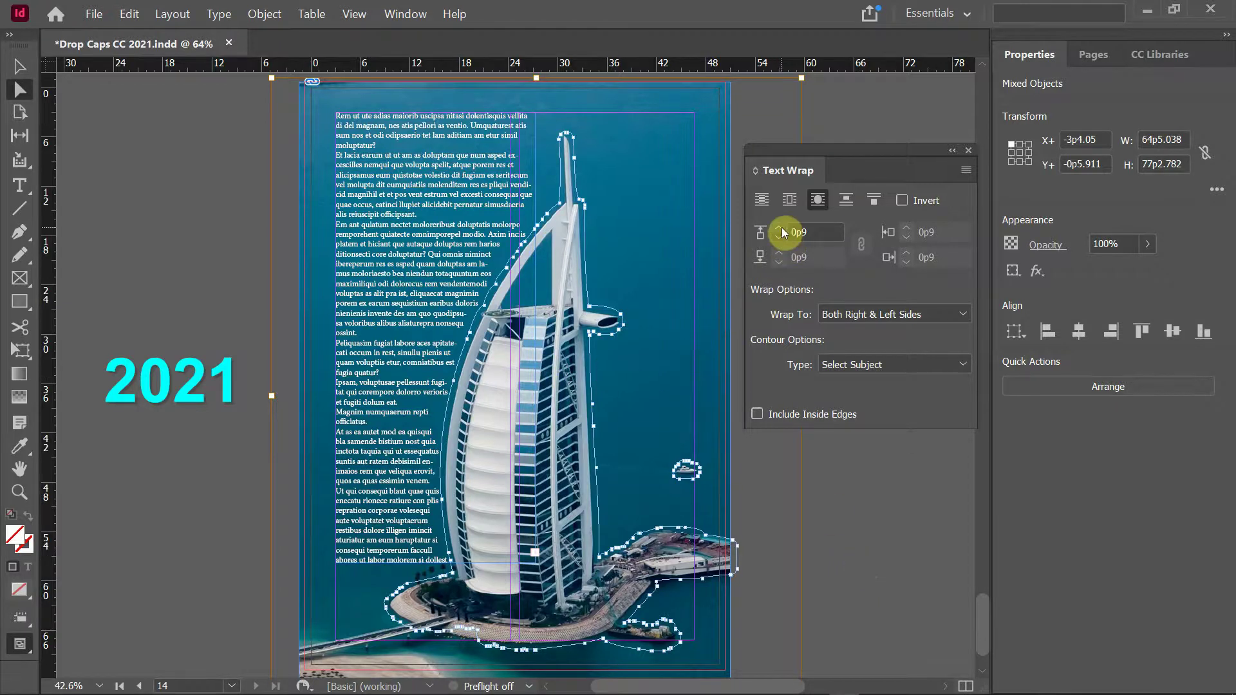
{"action": "left_click", "coordinate": [781, 229]}
{"action": "left_click", "coordinate": [781, 229]}
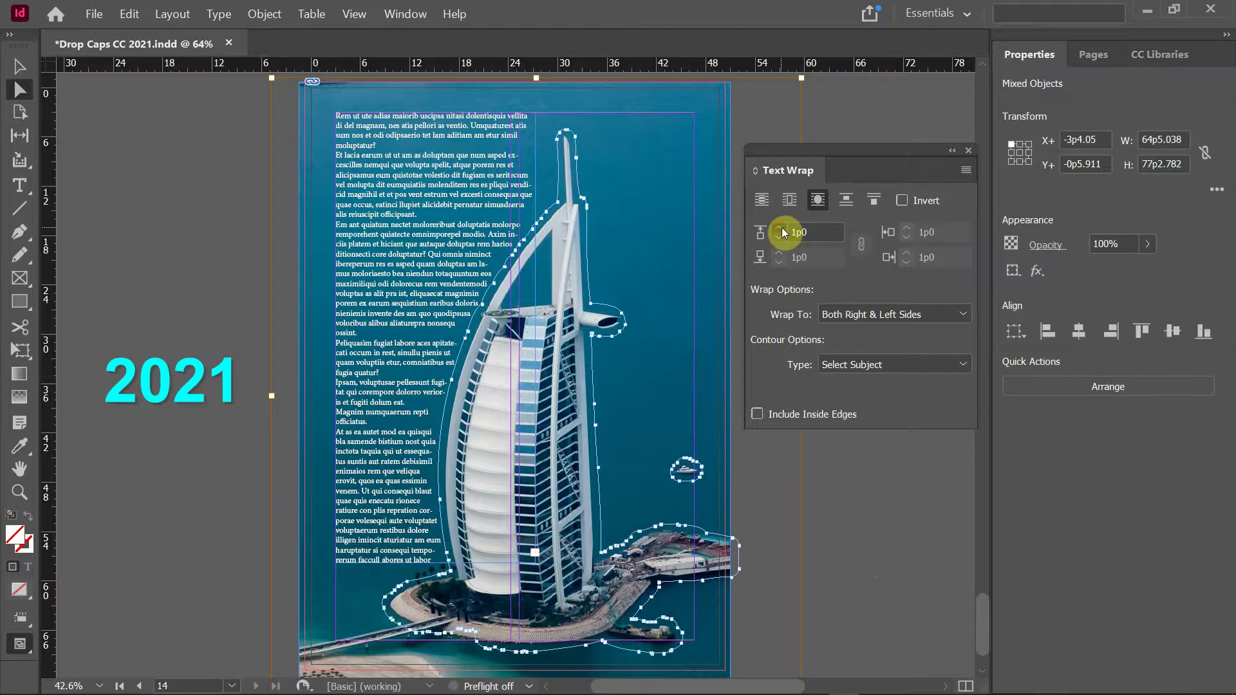
{"action": "left_click", "coordinate": [781, 230]}
{"action": "left_click", "coordinate": [781, 230]}
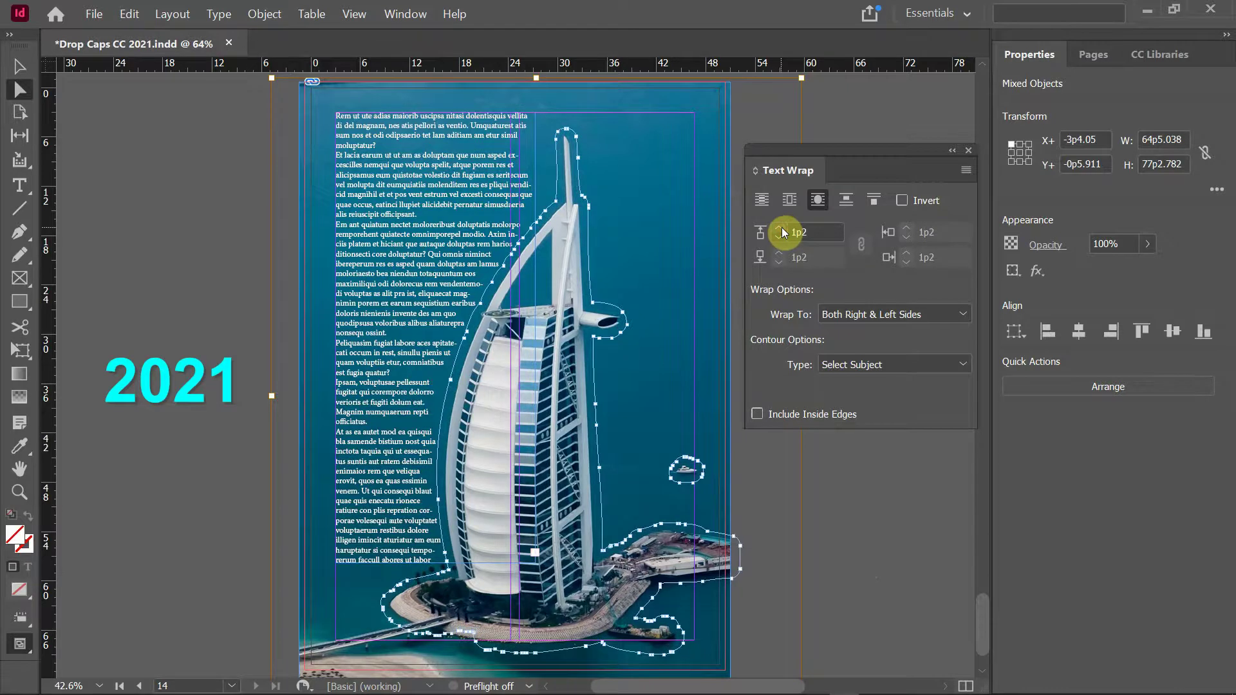
{"action": "left_click", "coordinate": [780, 229]}
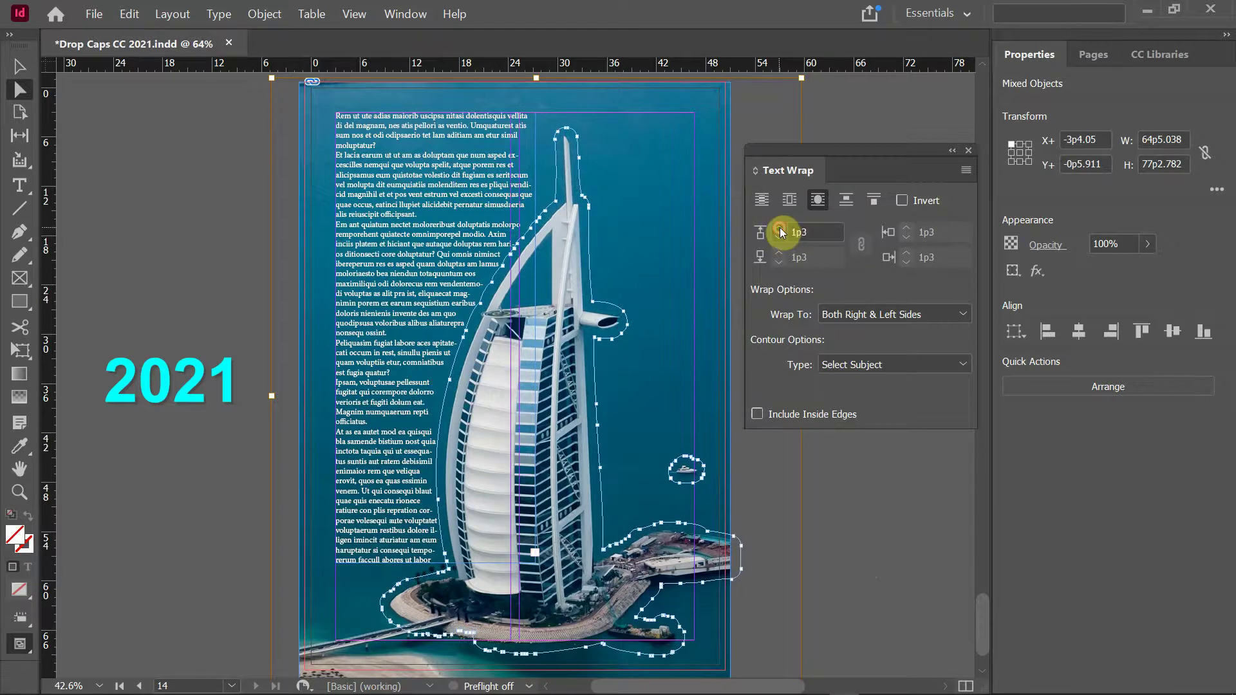
{"action": "left_click", "coordinate": [779, 228]}
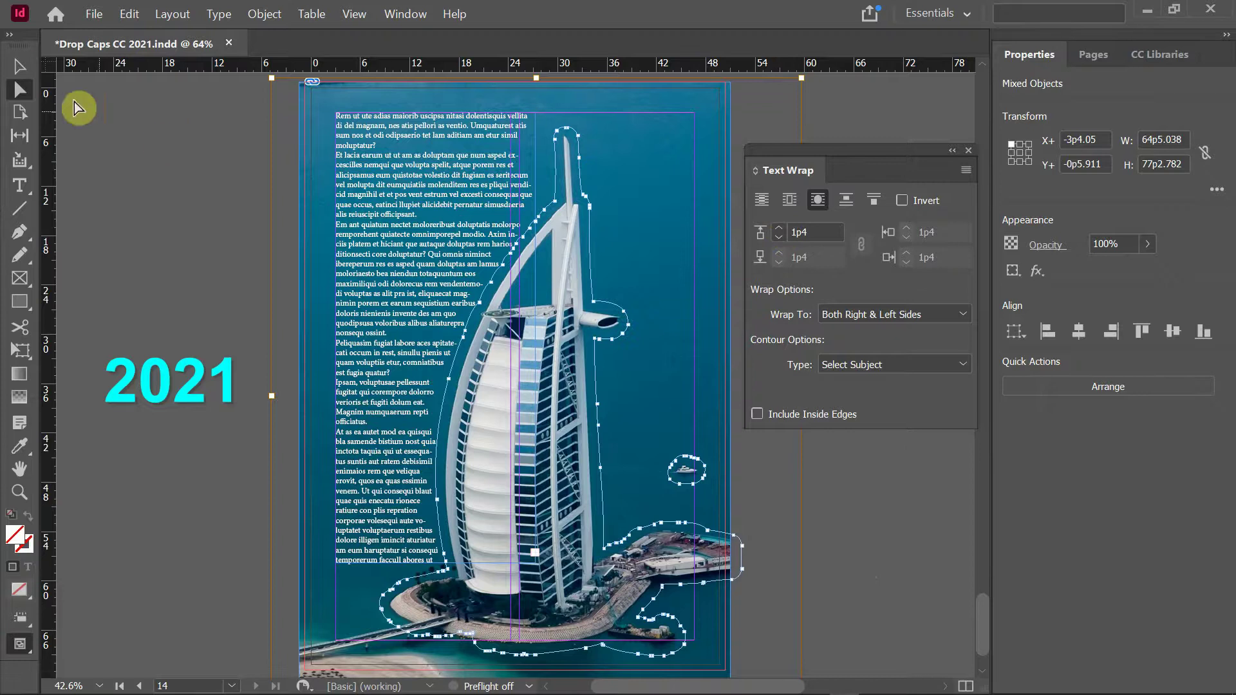
- Lower the upper edge of the text frame so the frame is about 51p3 tall, and deselect it
{"action": "left_click", "coordinate": [19, 68]}
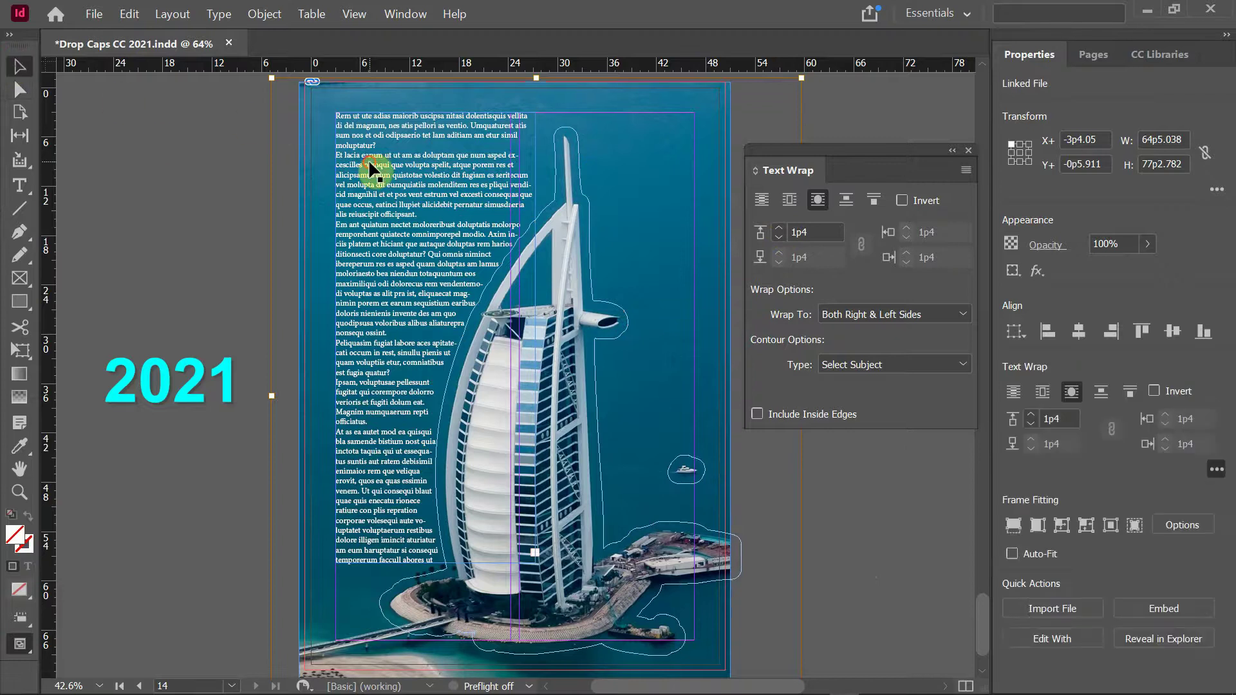
{"action": "left_click", "coordinate": [389, 179]}
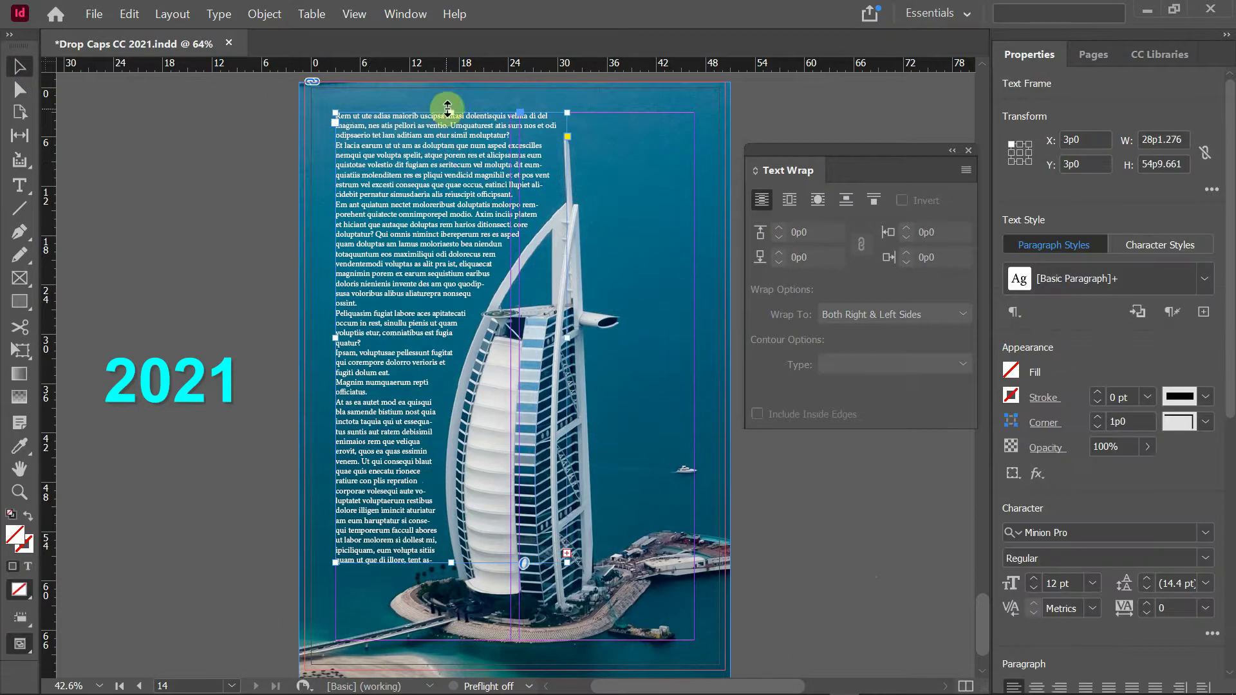
{"action": "left_click_drag", "start_coordinate": [452, 113], "coordinate": [445, 142]}
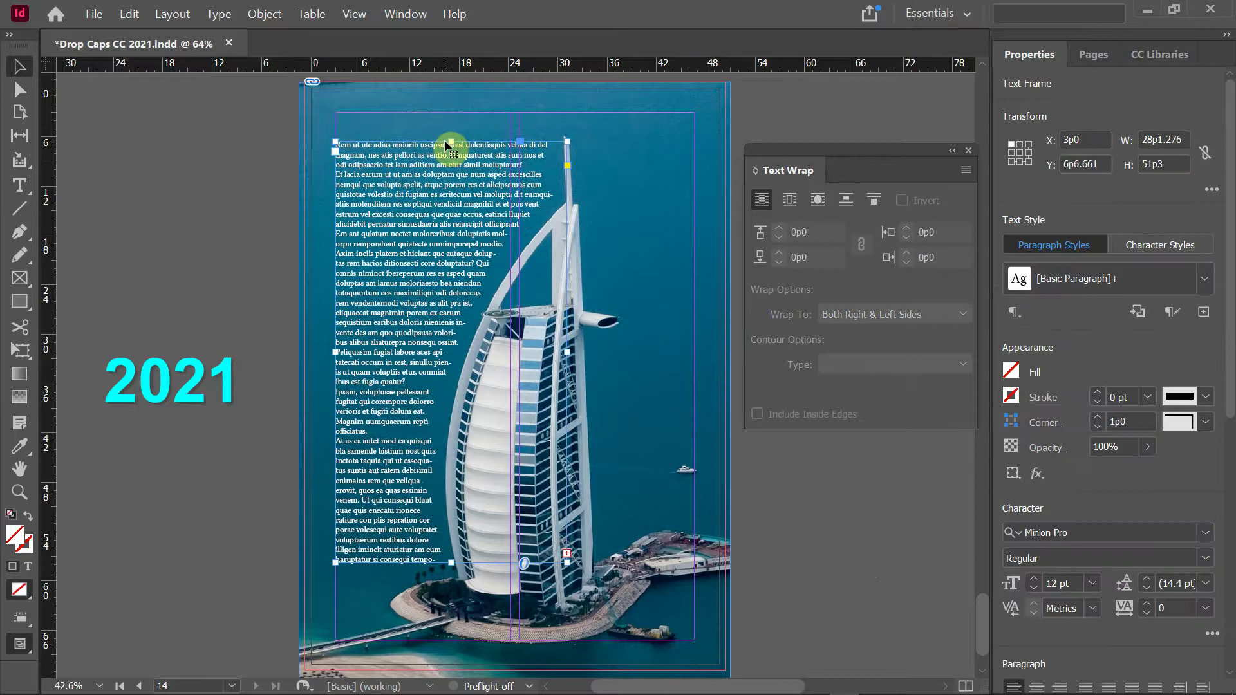
{"action": "left_click", "coordinate": [794, 461]}
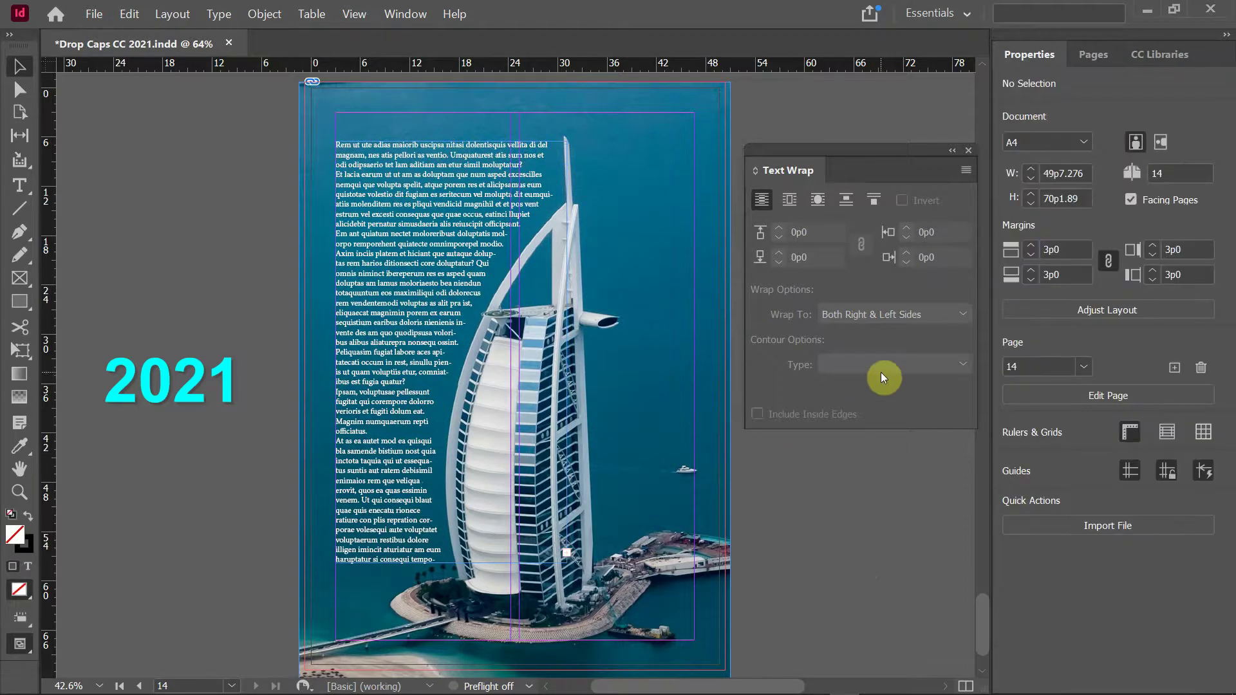
- Switch to the InDesign 2020 window with Drop Caps CC 2020.indd and bring up the Text Wrap settings
{"action": "left_click", "coordinate": [1140, 20]}
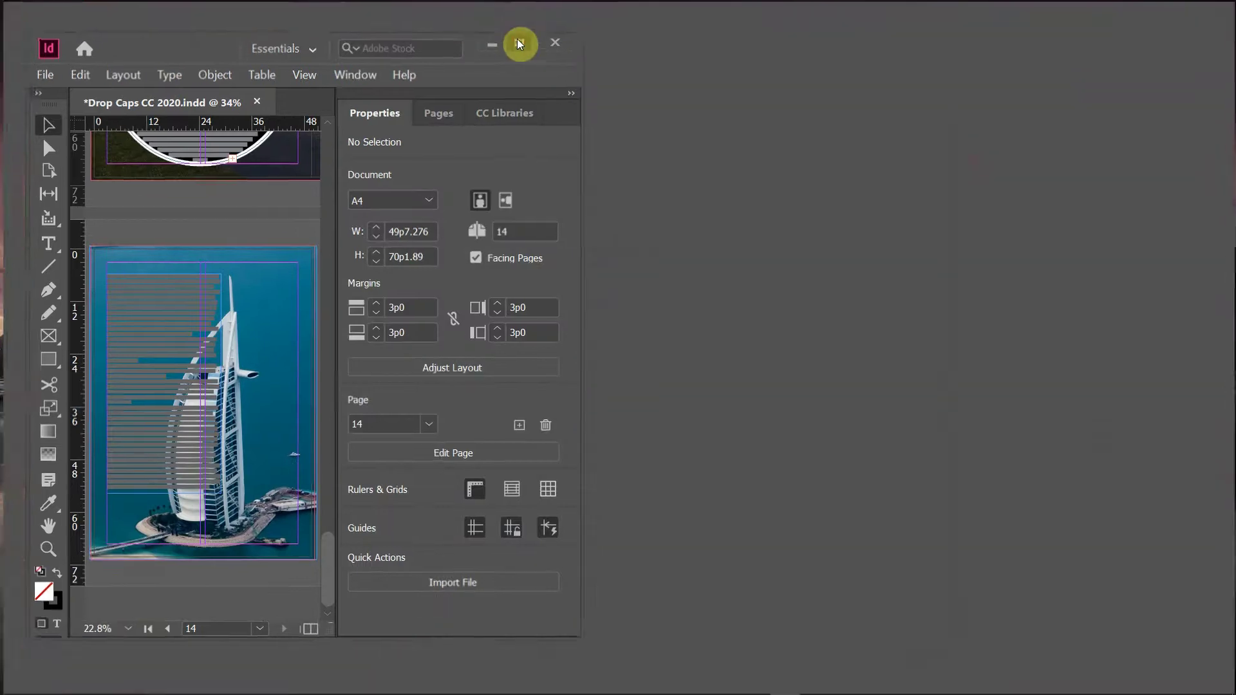
{"action": "left_click", "coordinate": [518, 43]}
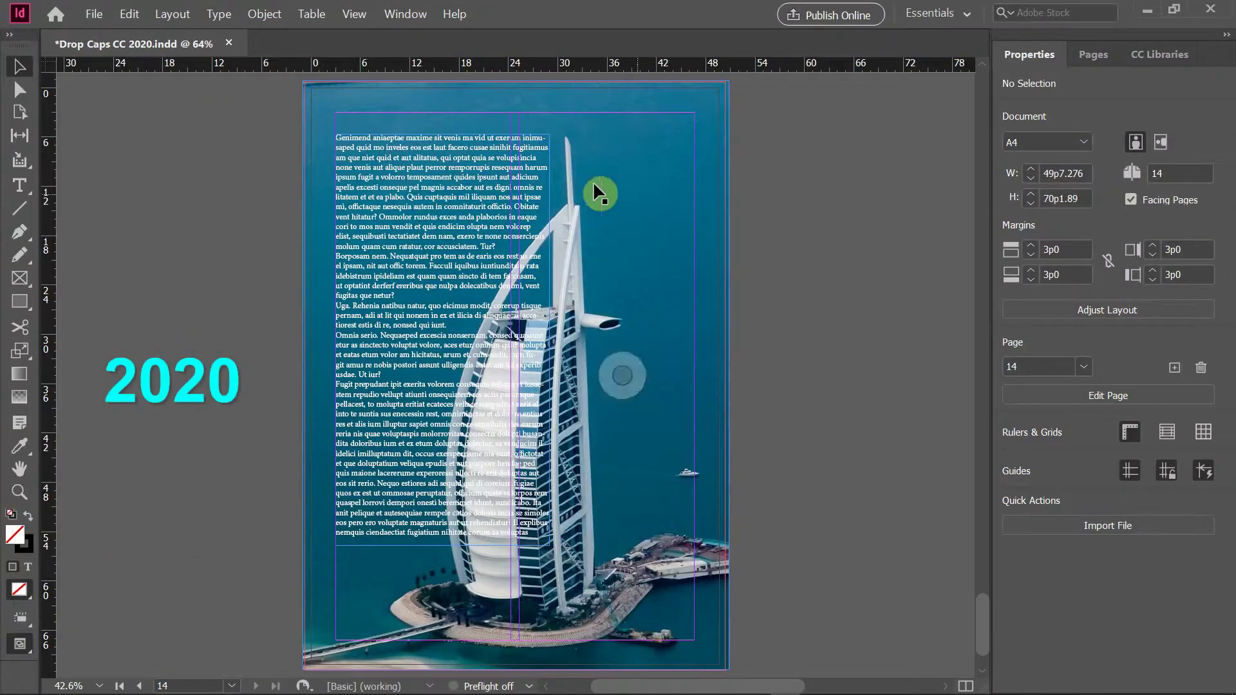
{"action": "left_click", "coordinate": [405, 13]}
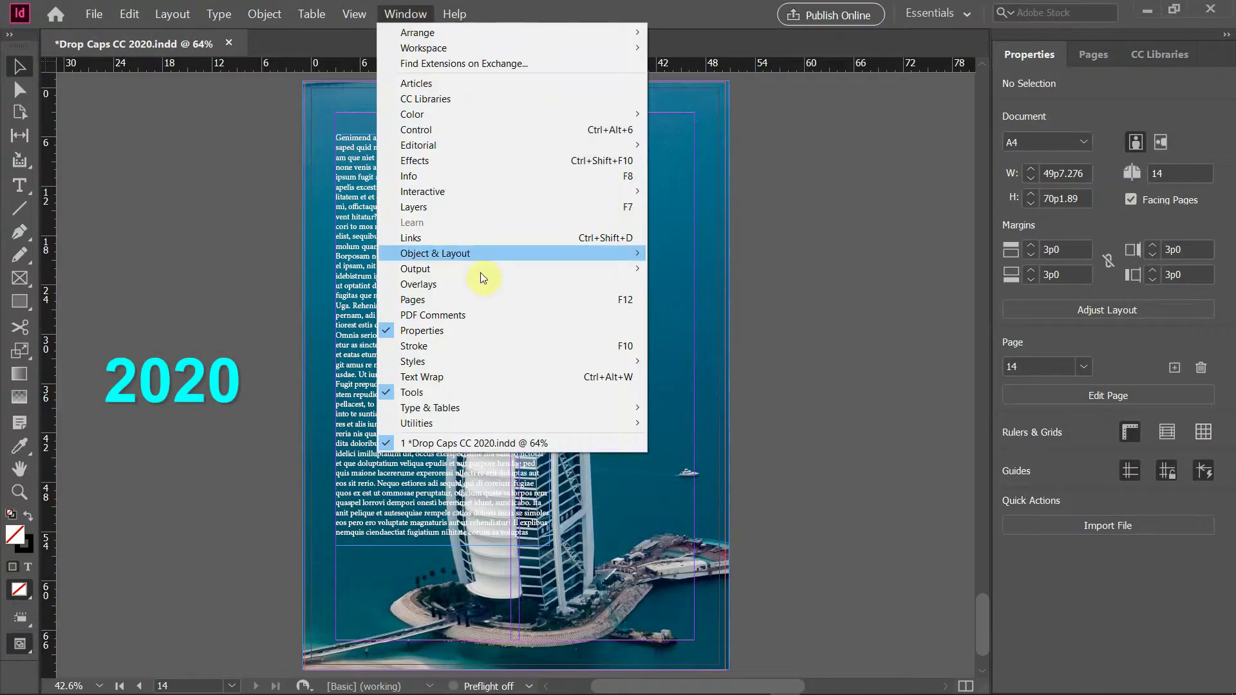
{"action": "left_click", "coordinate": [497, 380]}
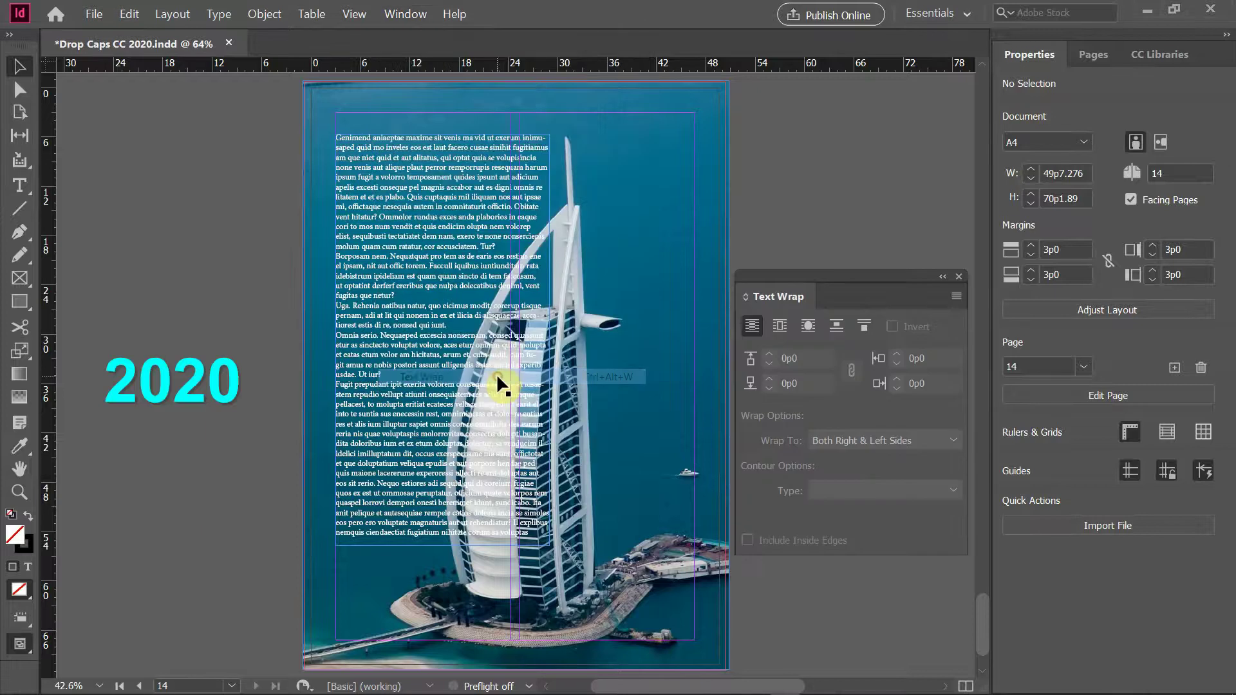
- Try object-shape wrapping on the tower photo to check the available contour types, and return the photo to no text wrap
{"action": "left_click", "coordinate": [656, 151]}
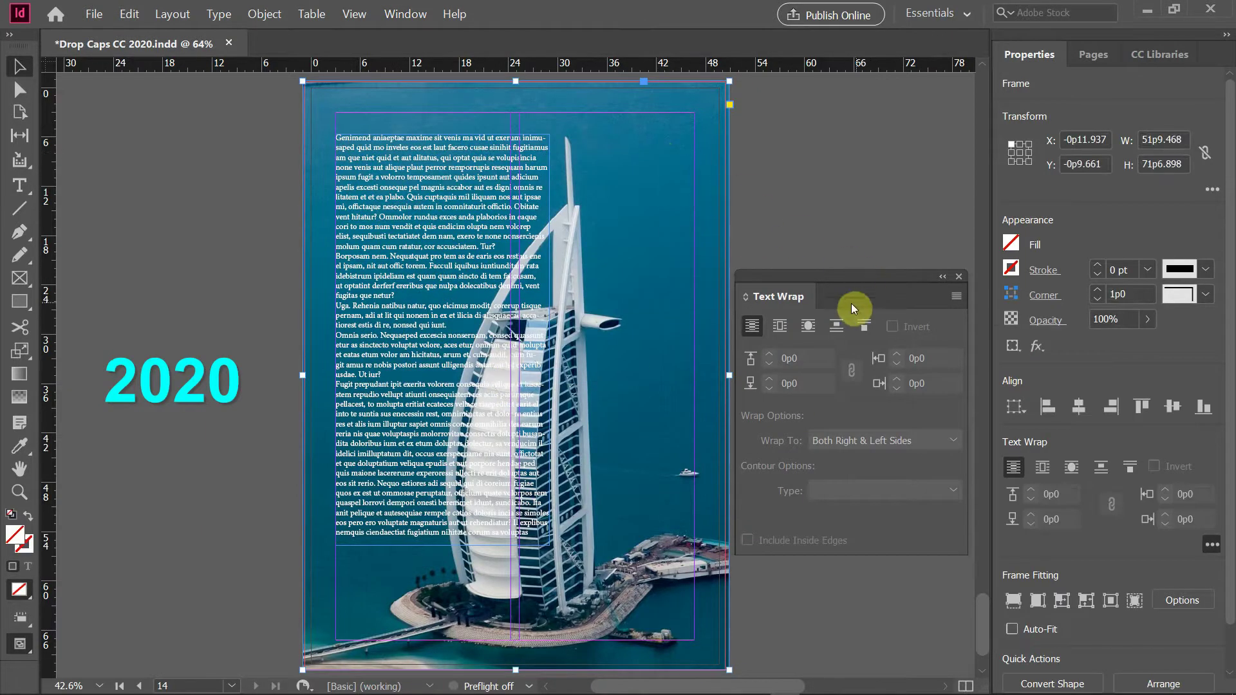
{"action": "left_click", "coordinate": [809, 330]}
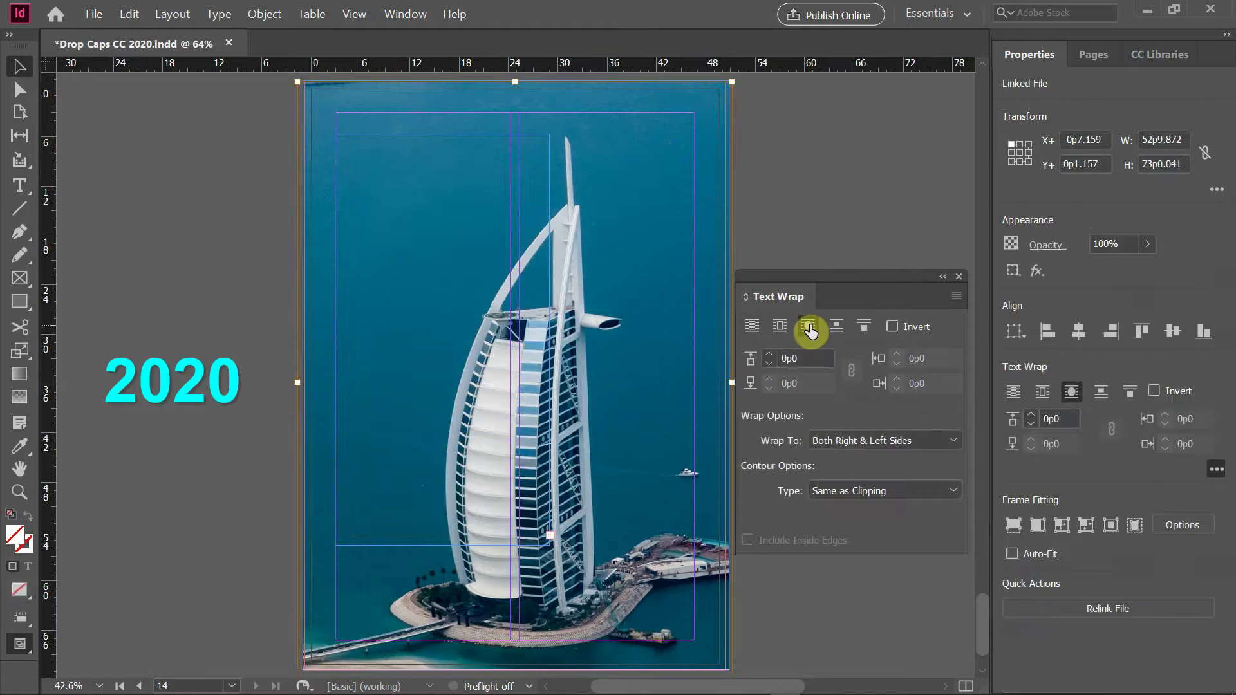
{"action": "left_click", "coordinate": [954, 492]}
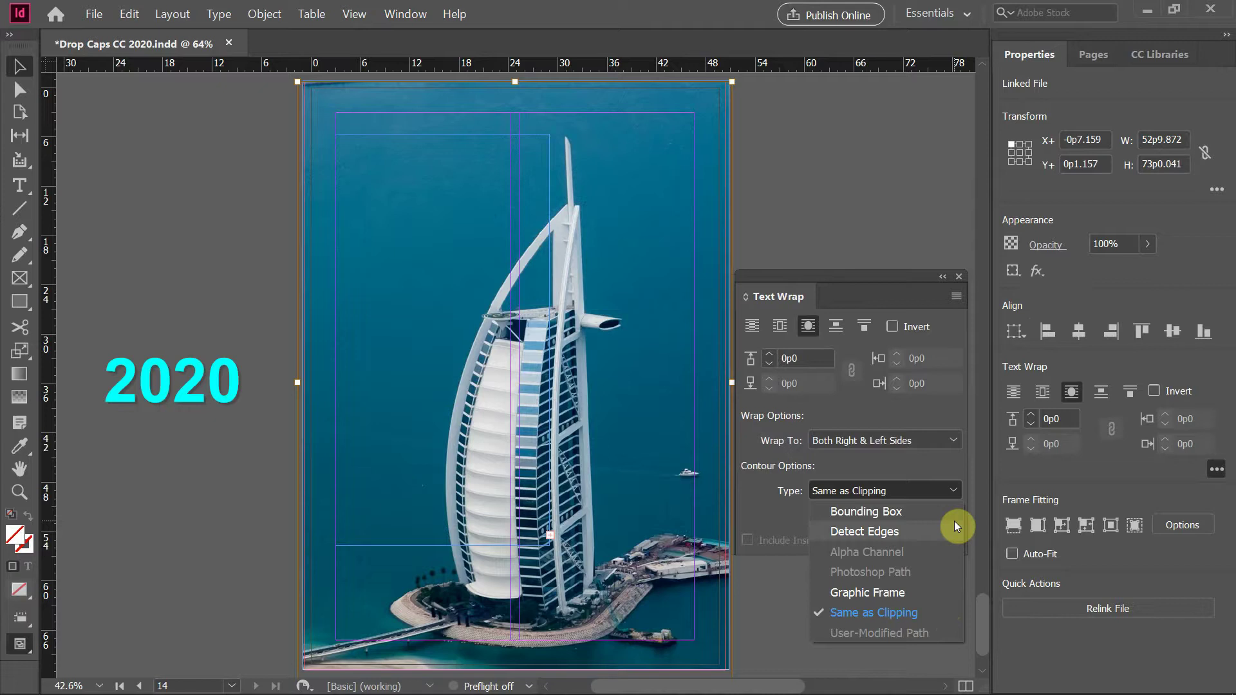
{"action": "left_click", "coordinate": [960, 470]}
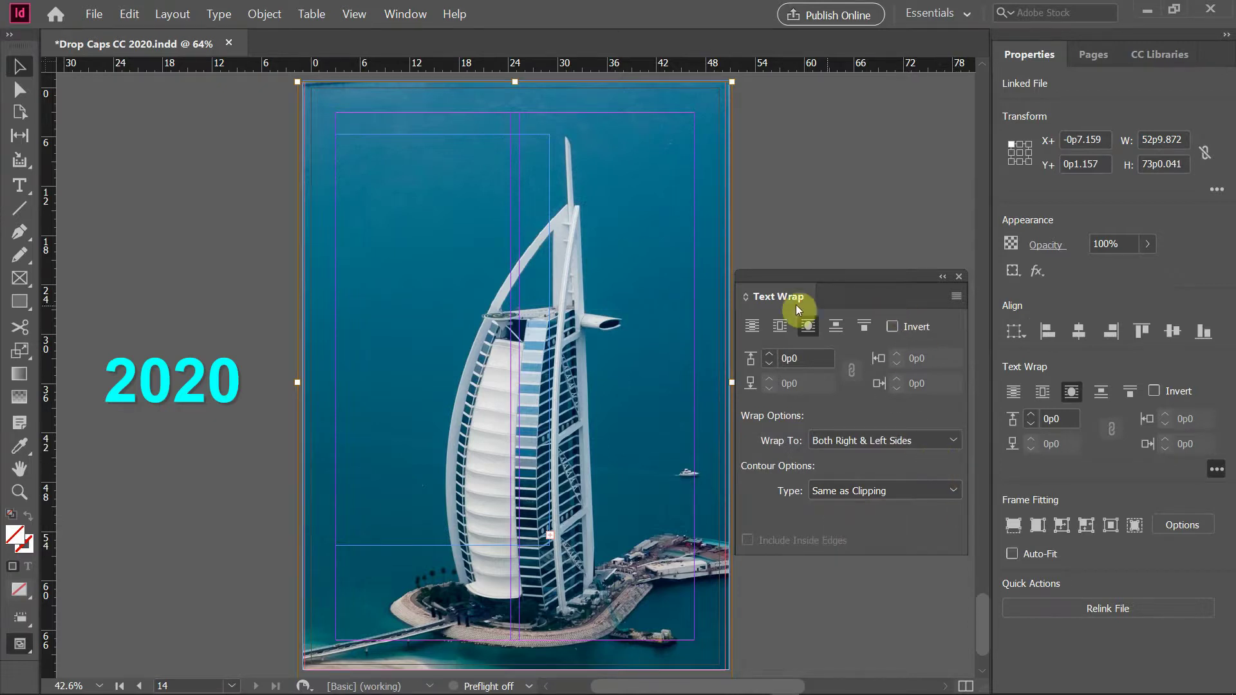
{"action": "left_click", "coordinate": [752, 326]}
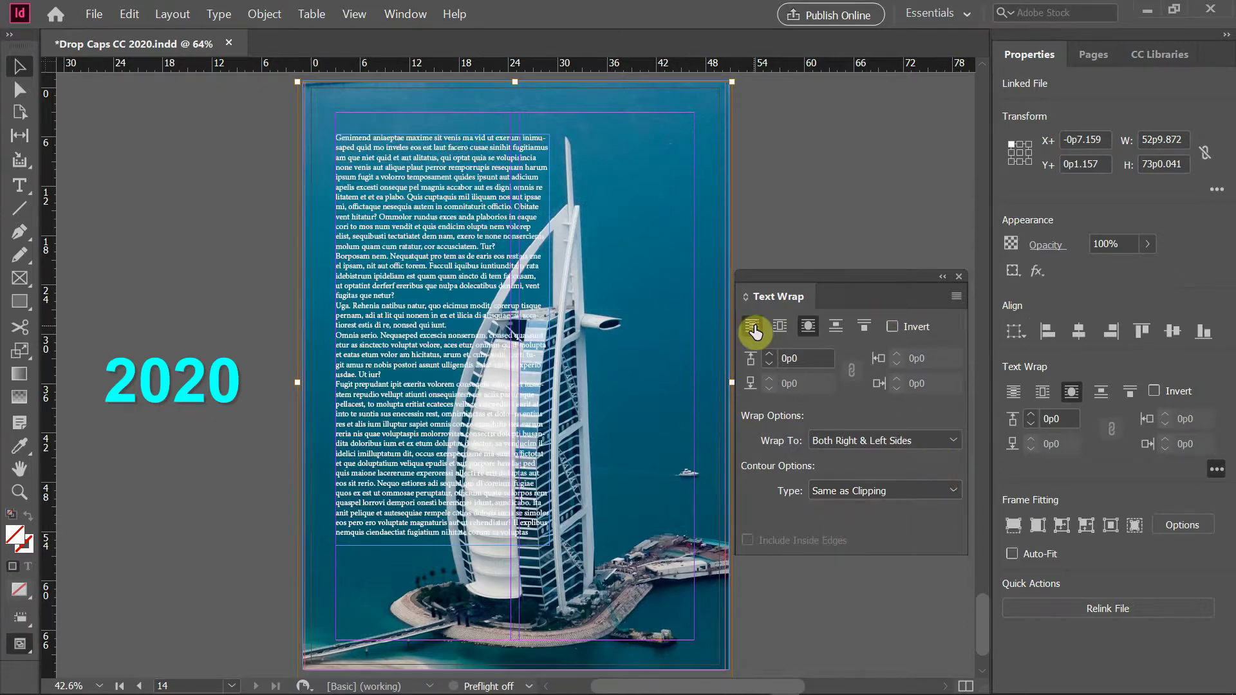
{"action": "left_click", "coordinate": [809, 230]}
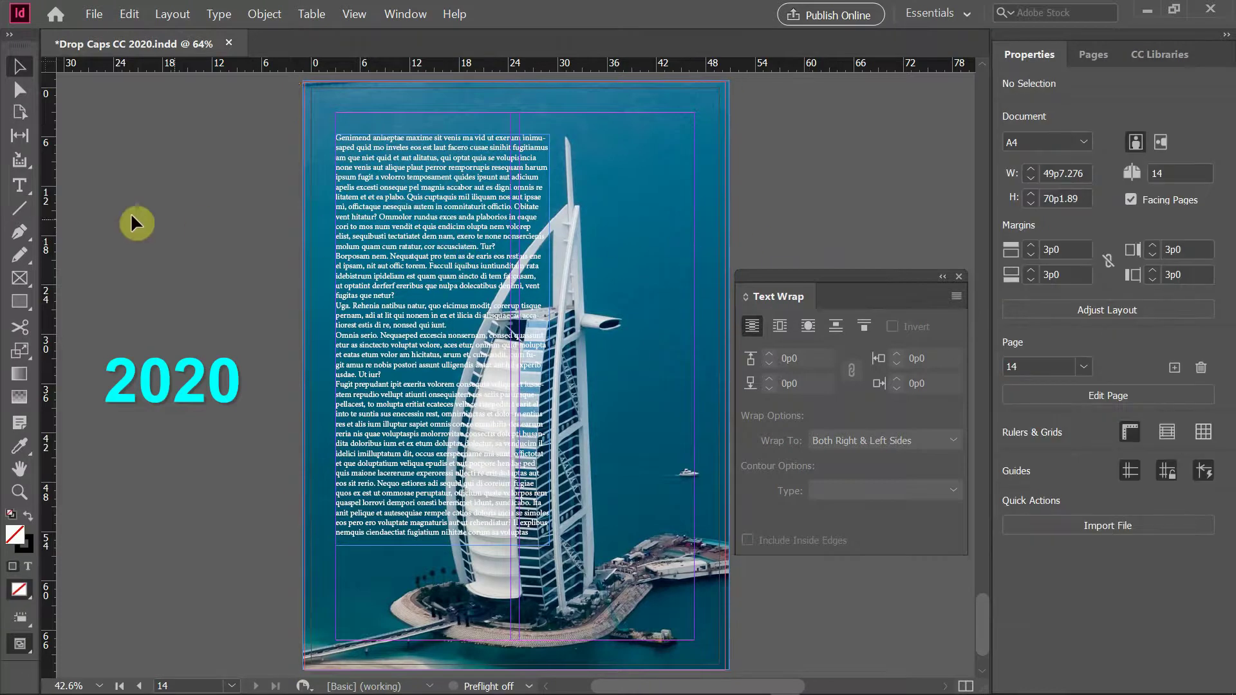
- Trace the tower's left edge with the Pen tool, from its base up the curved side to the spire's tip
{"action": "left_click", "coordinate": [20, 232]}
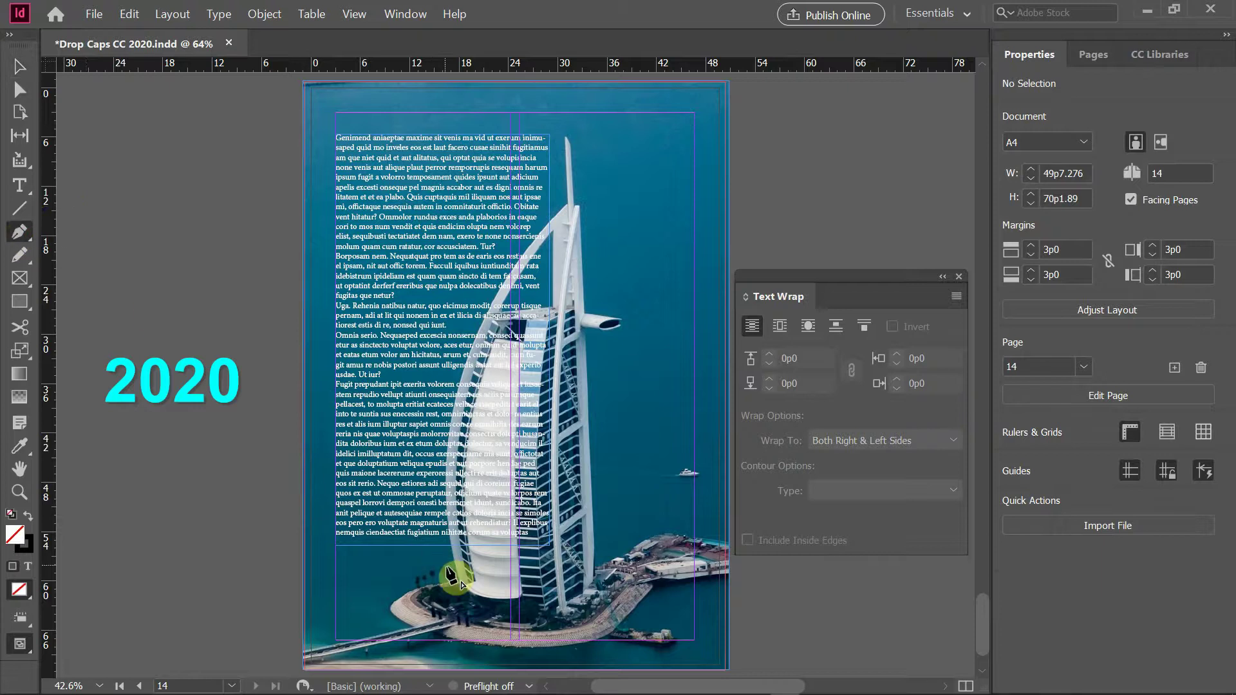
{"action": "left_click_drag", "start_coordinate": [463, 583], "coordinate": [484, 295]}
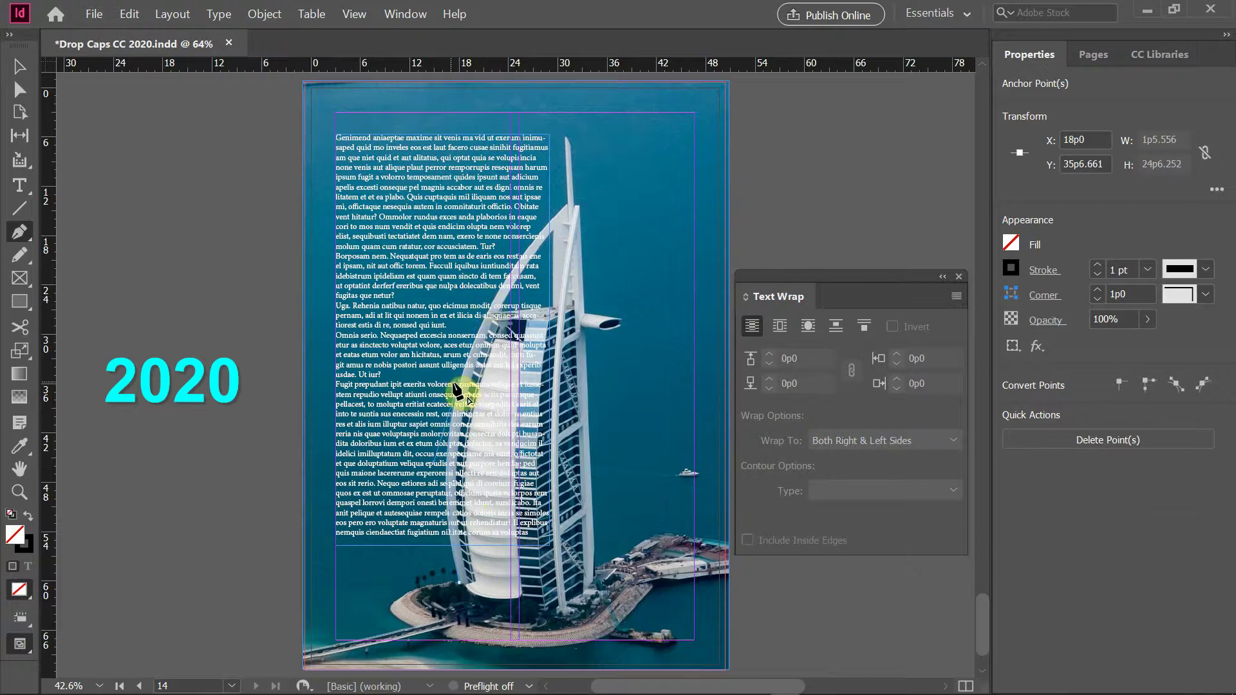
{"action": "left_click", "coordinate": [574, 206]}
{"action": "left_click_drag", "start_coordinate": [602, 185], "coordinate": [568, 173]}
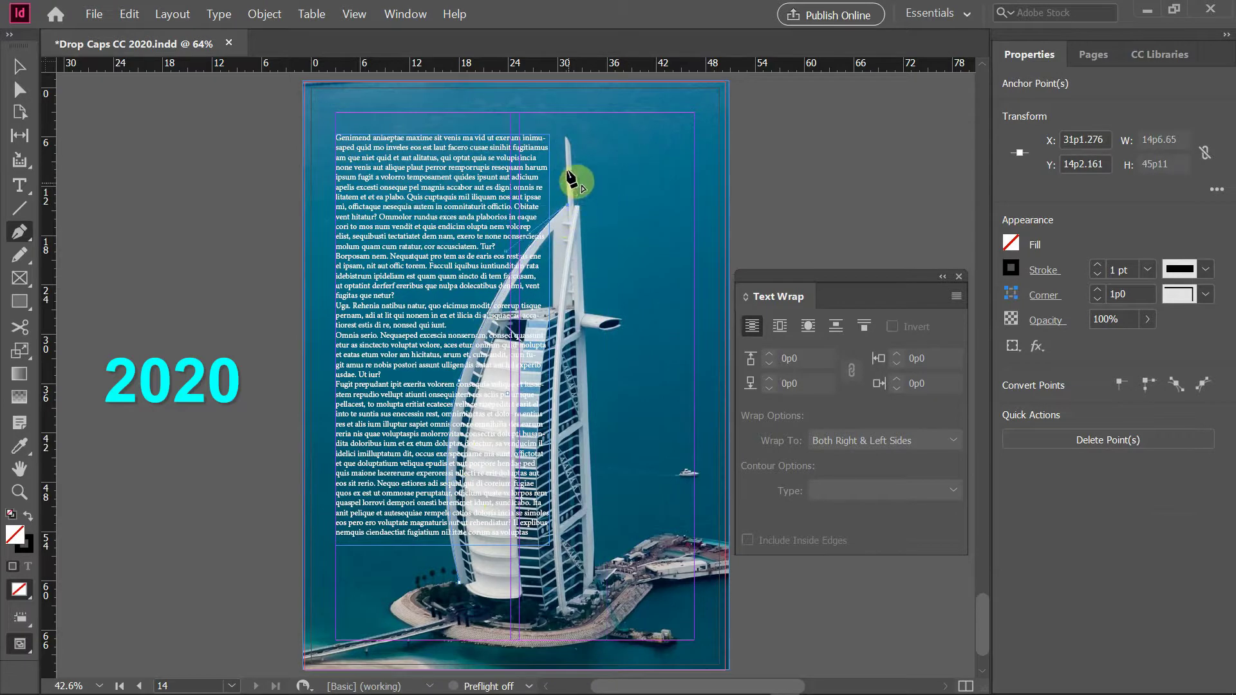
{"action": "left_click", "coordinate": [566, 135]}
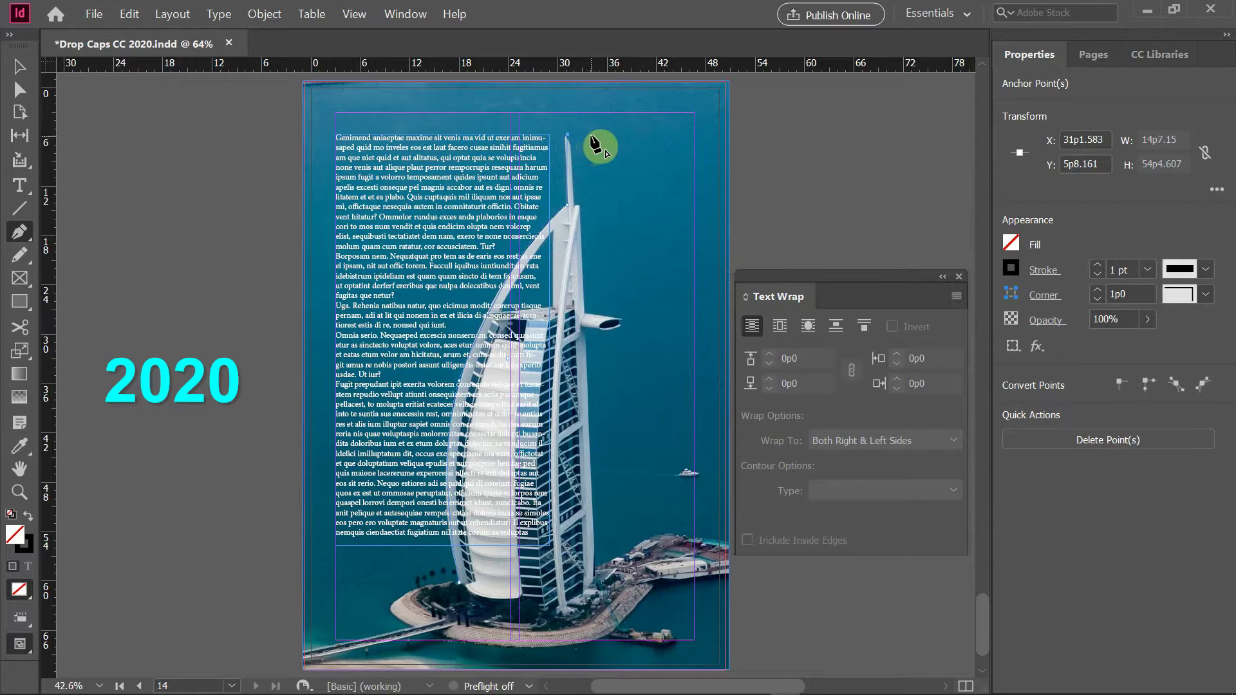
- Continue the path down the tower's right side, around the protruding helipad, and close it at the starting point at the base
{"action": "left_click", "coordinate": [592, 134]}
{"action": "left_click", "coordinate": [592, 310]}
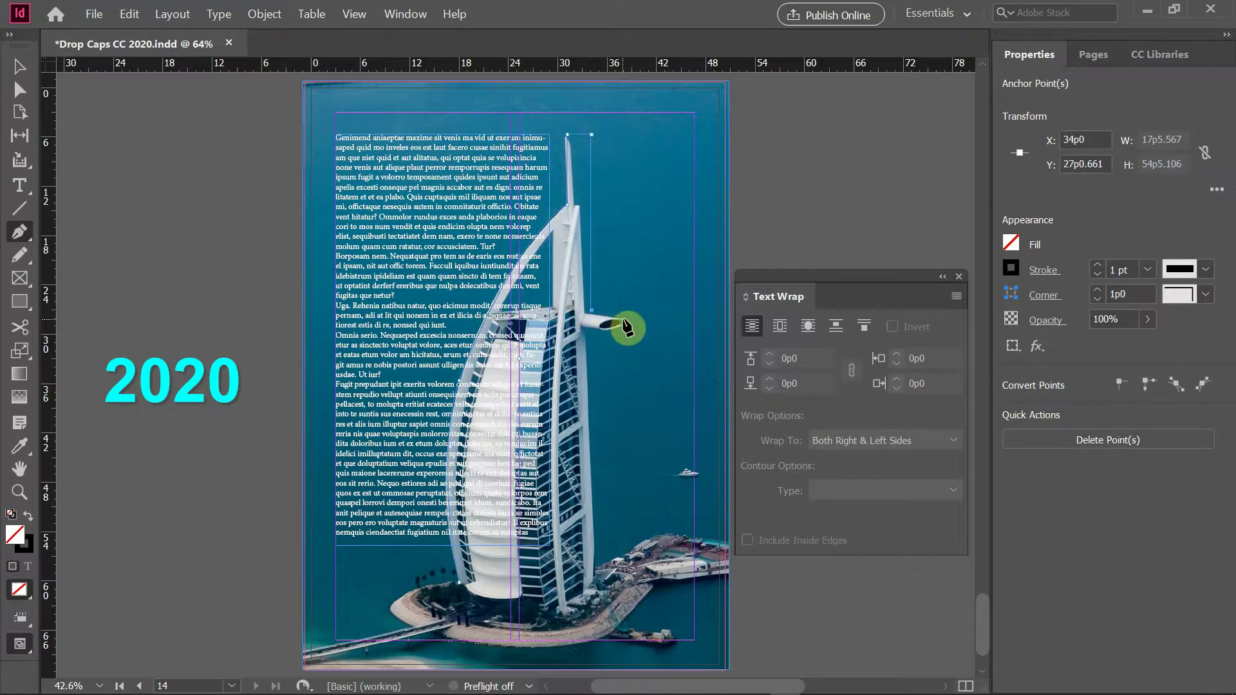
{"action": "left_click", "coordinate": [622, 319]}
{"action": "left_click", "coordinate": [618, 332]}
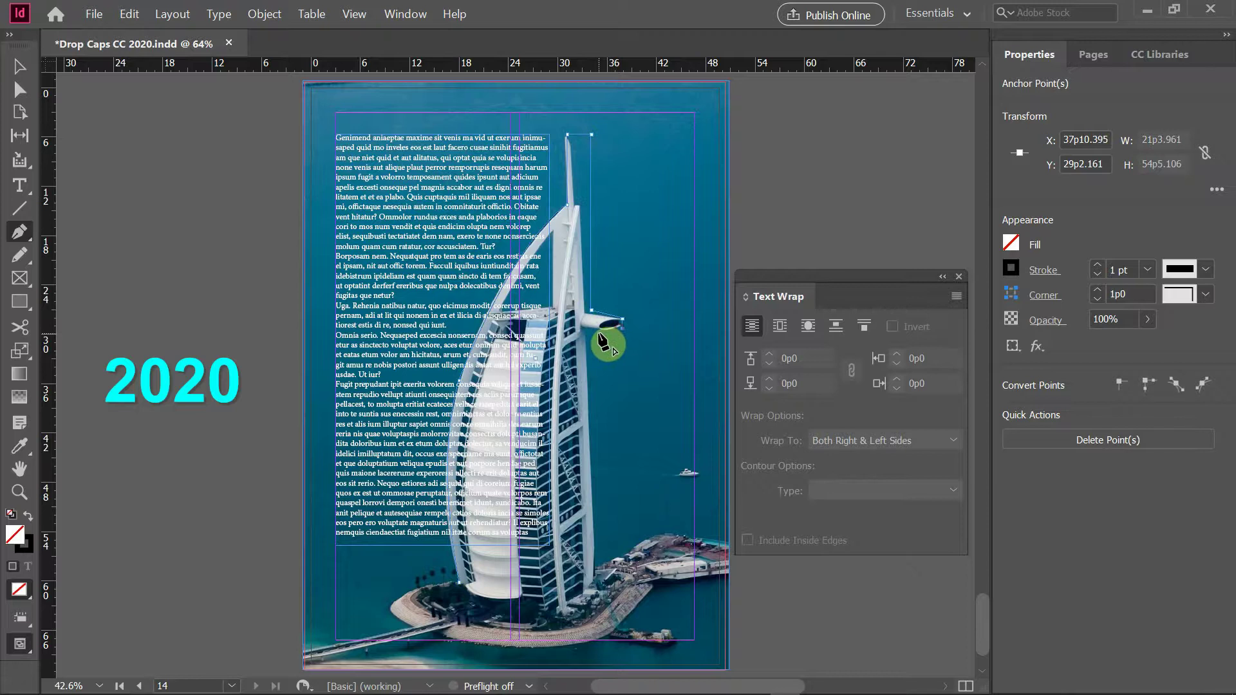
{"action": "left_click", "coordinate": [589, 332]}
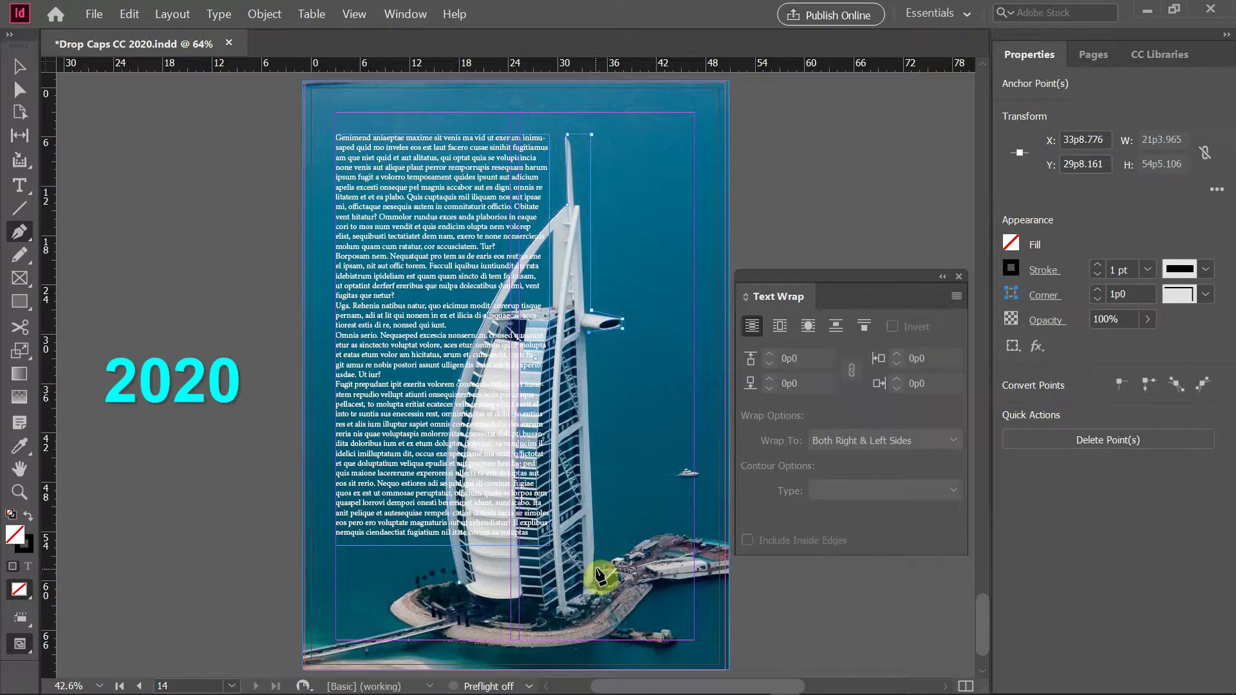
{"action": "left_click", "coordinate": [597, 568]}
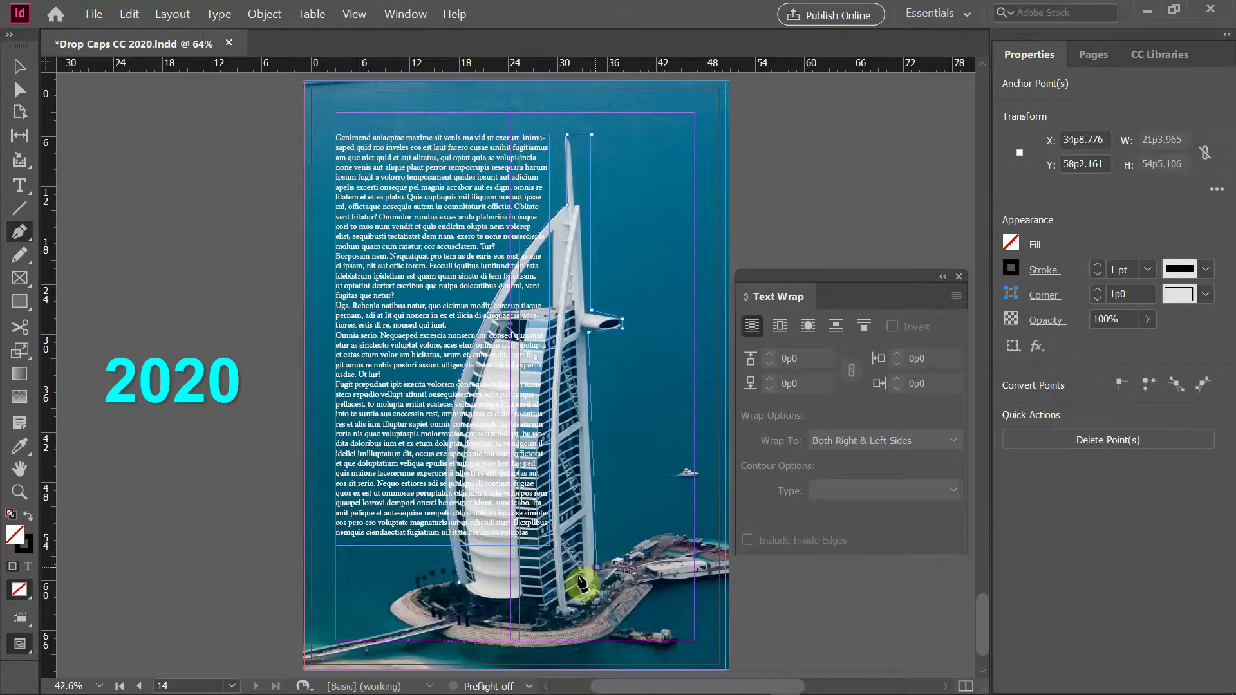
{"action": "left_click", "coordinate": [462, 586]}
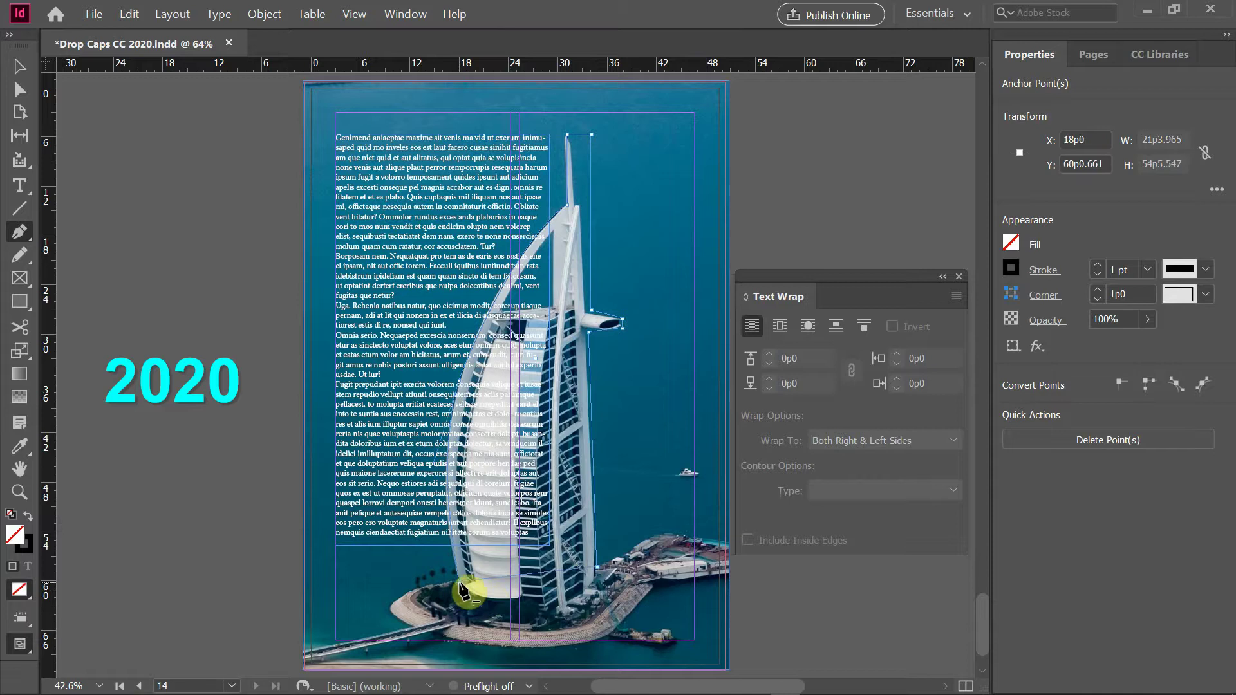
- Select the traced tower path and wrap the text around its object shape
{"action": "left_click", "coordinate": [22, 67]}
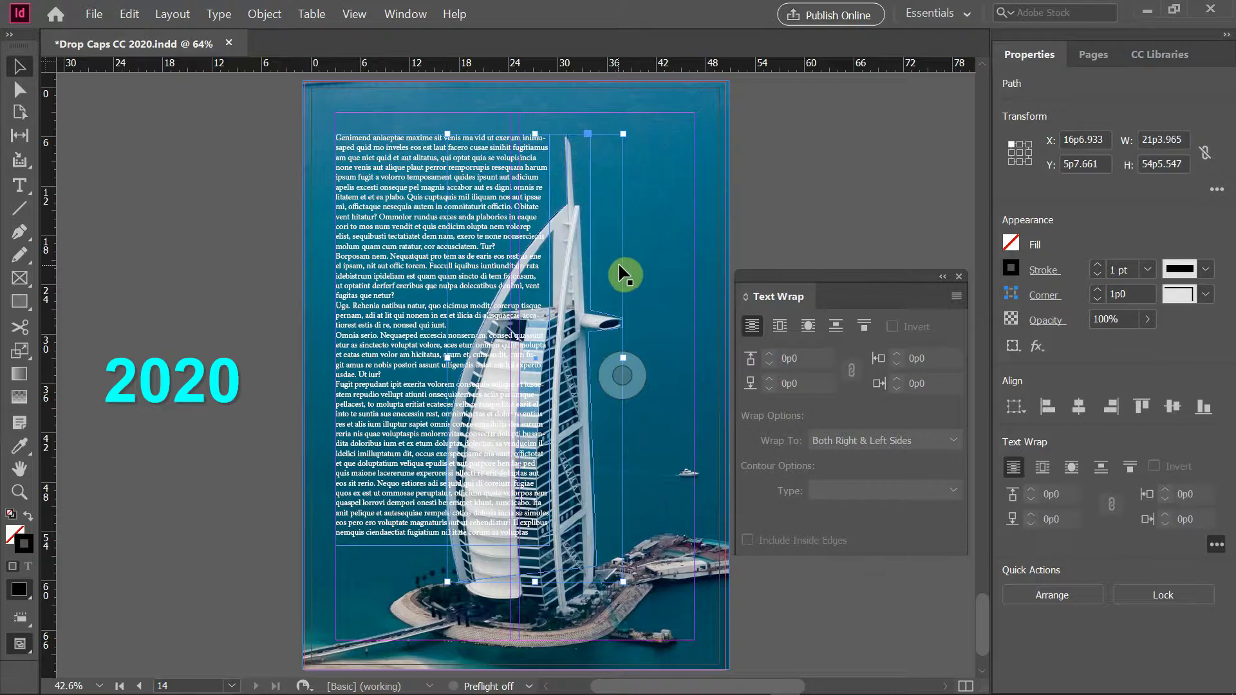
{"action": "left_click", "coordinate": [813, 328]}
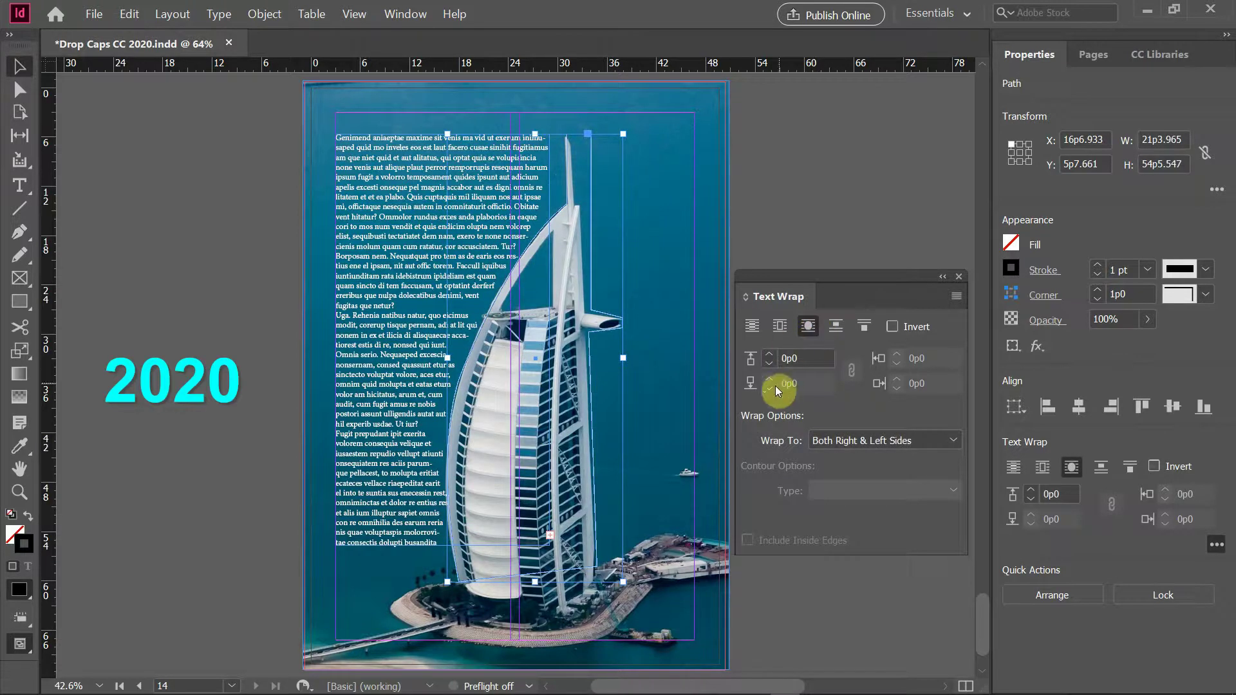
- Set the text wrap offset around the traced tower path to 1p5 and deselect the path
{"action": "left_click", "coordinate": [770, 355]}
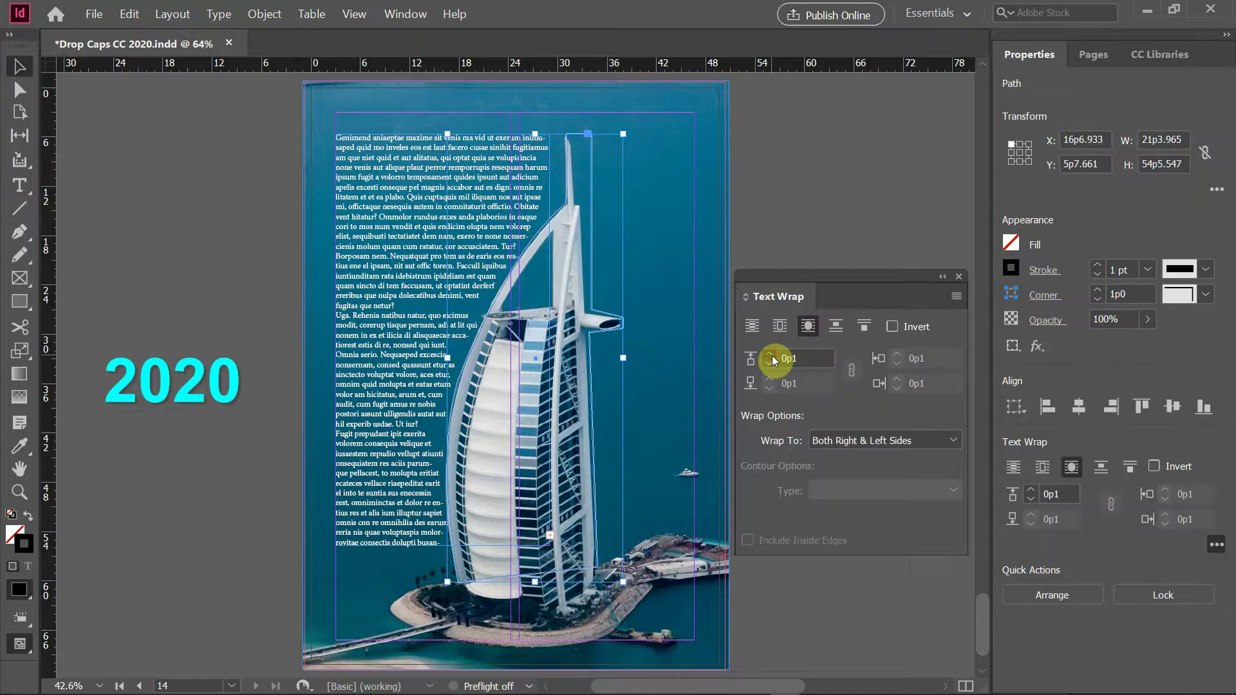
{"action": "left_click", "coordinate": [770, 354]}
{"action": "left_click", "coordinate": [770, 354]}
{"action": "left_click", "coordinate": [770, 354]}
{"action": "left_click", "coordinate": [770, 355]}
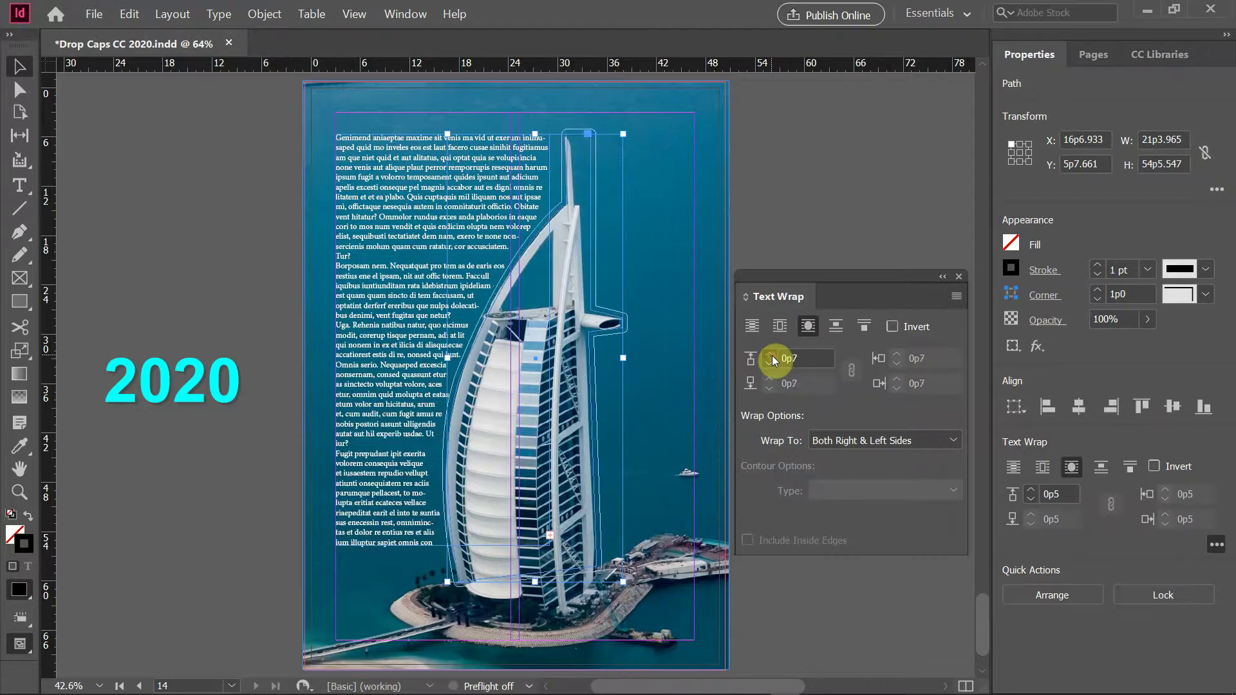
{"action": "left_click", "coordinate": [770, 354]}
{"action": "left_click", "coordinate": [770, 354]}
{"action": "left_click", "coordinate": [771, 354]}
{"action": "left_click", "coordinate": [771, 354]}
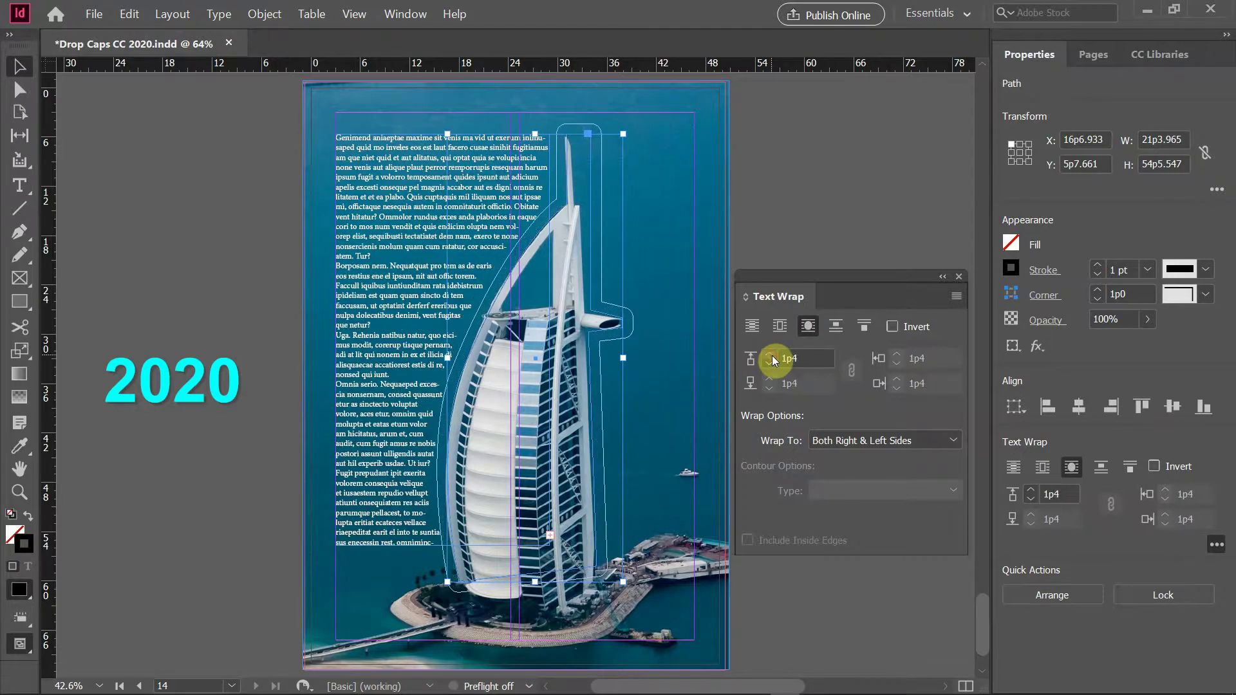
{"action": "left_click", "coordinate": [771, 354]}
{"action": "left_click", "coordinate": [771, 354]}
{"action": "left_click", "coordinate": [771, 354]}
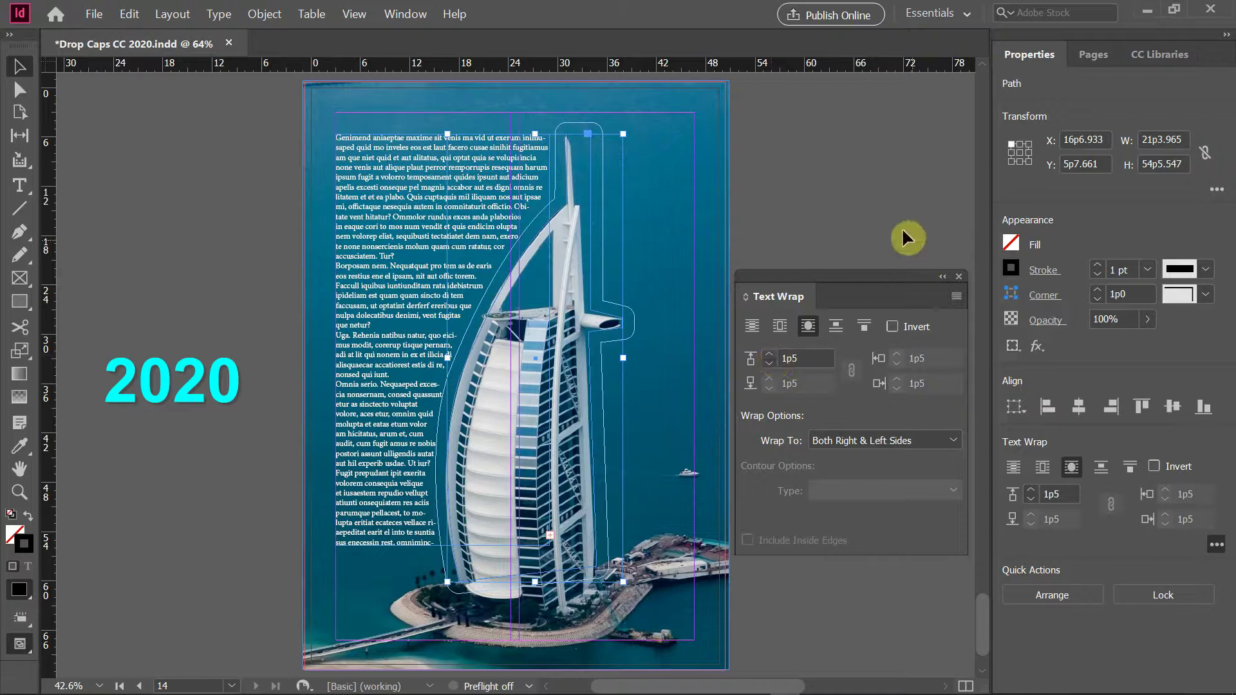
{"action": "left_click", "coordinate": [868, 222]}
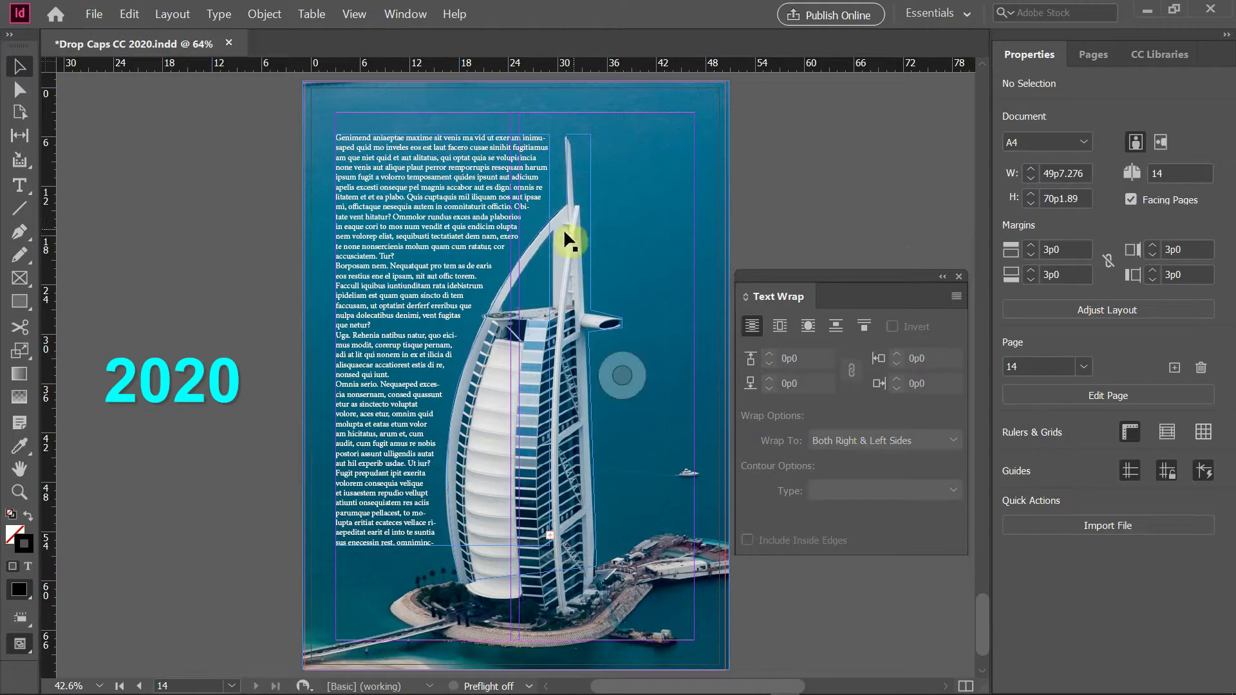
- Set the traced tower path's stroke to None and preview the page
{"action": "left_click", "coordinate": [541, 232]}
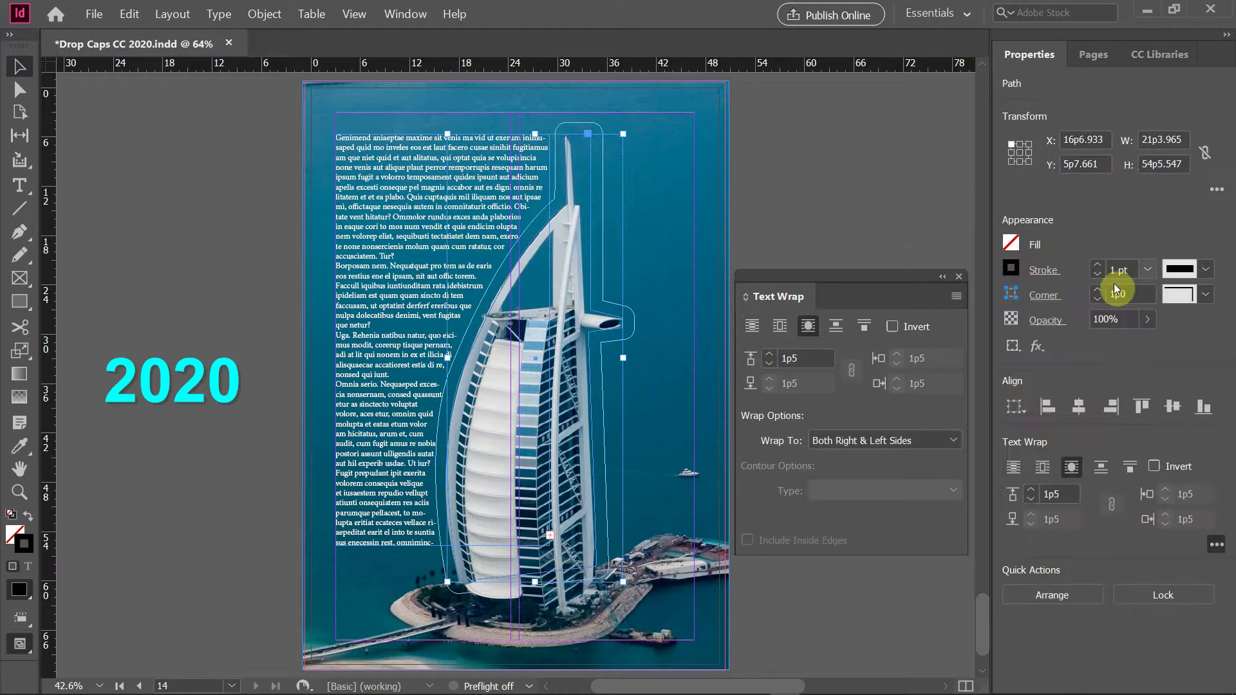
{"action": "left_click", "coordinate": [1010, 270]}
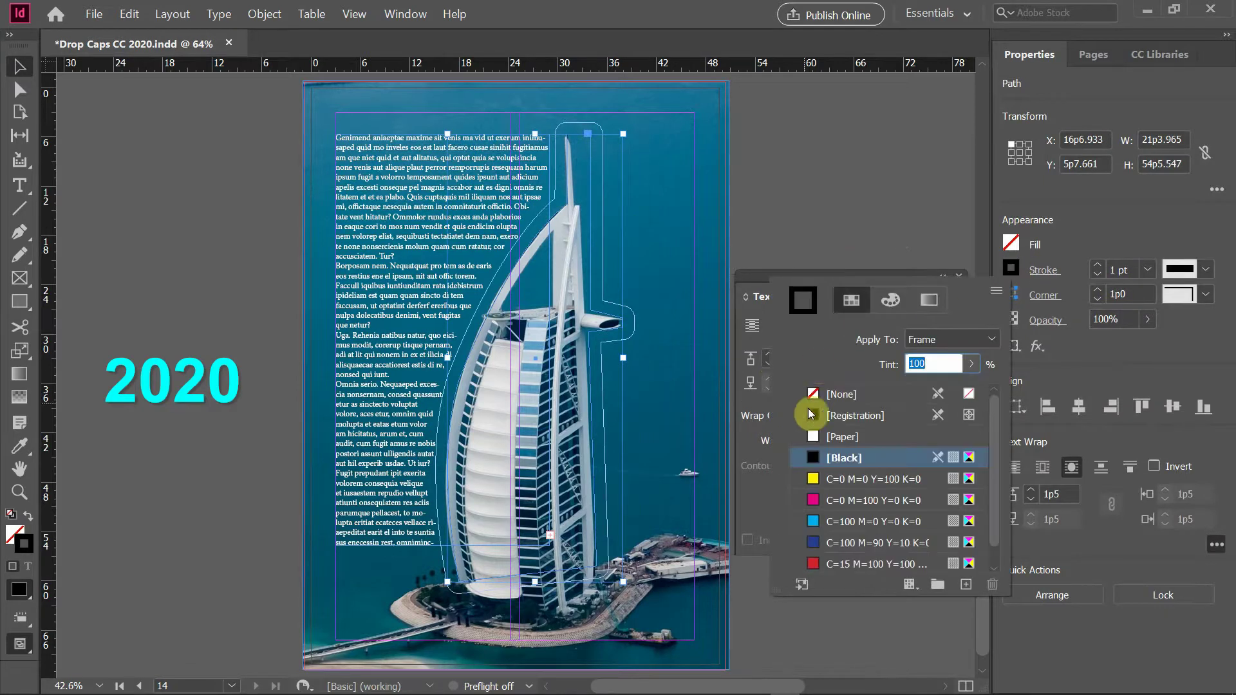
{"action": "left_click", "coordinate": [815, 394]}
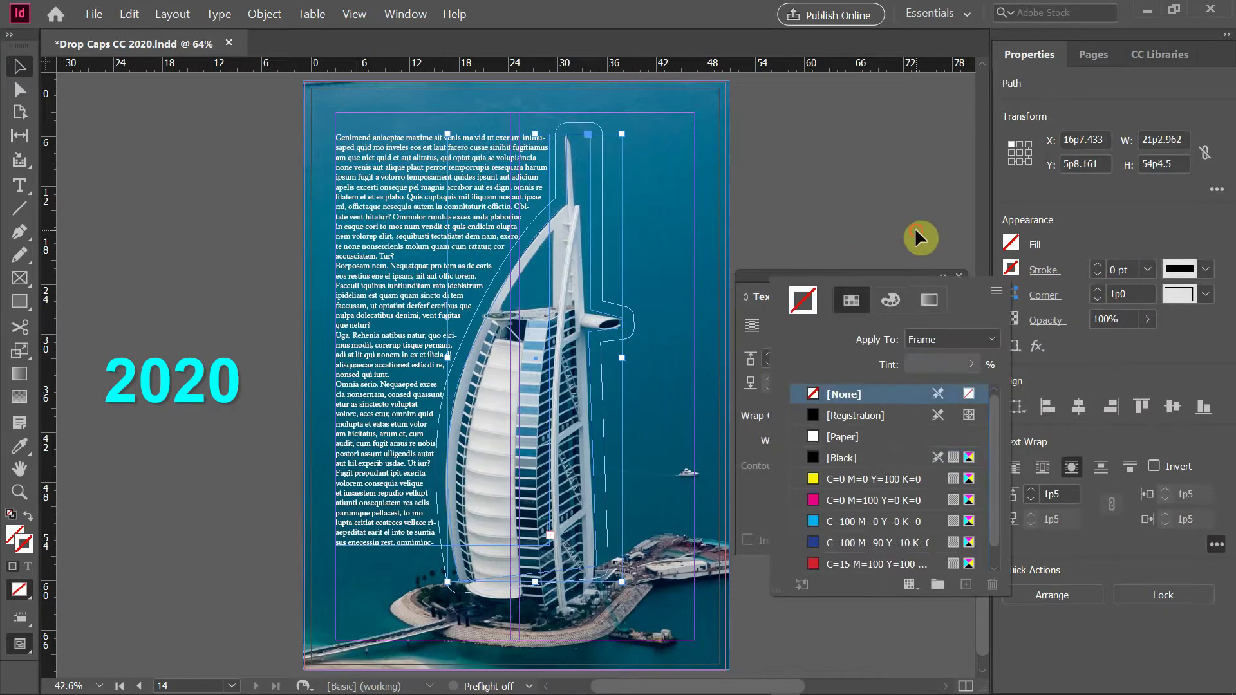
{"action": "left_click", "coordinate": [873, 203]}
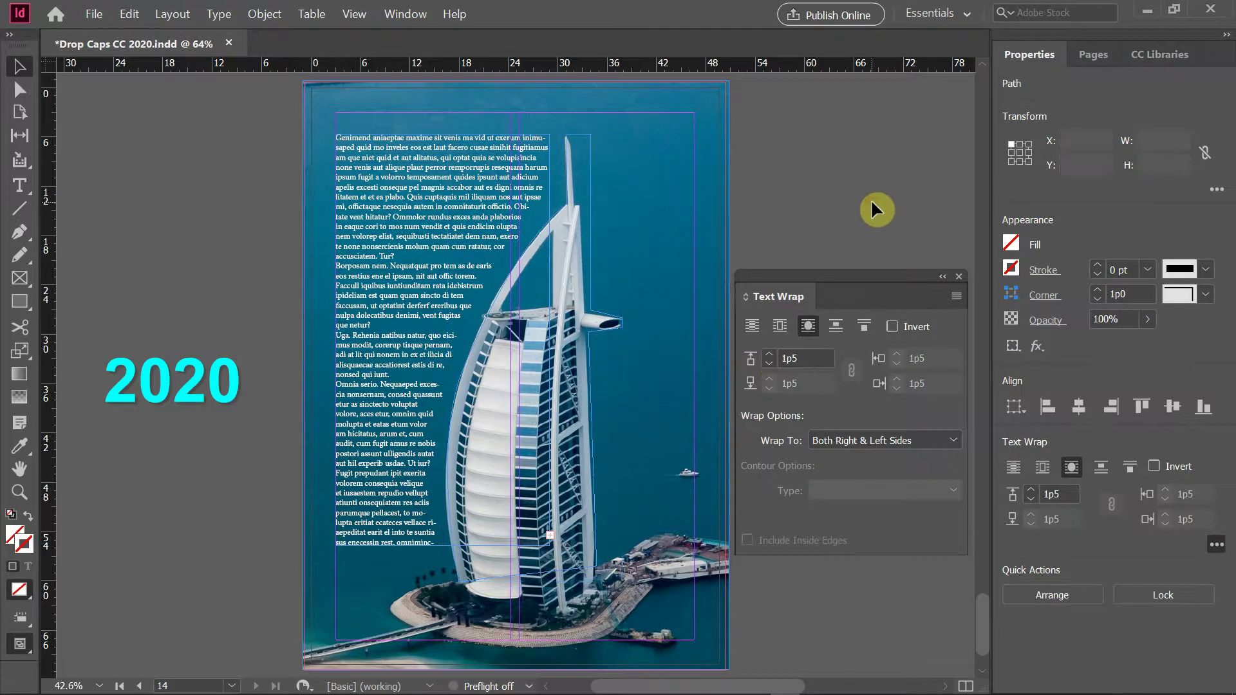
{"action": "key", "text": "w"}
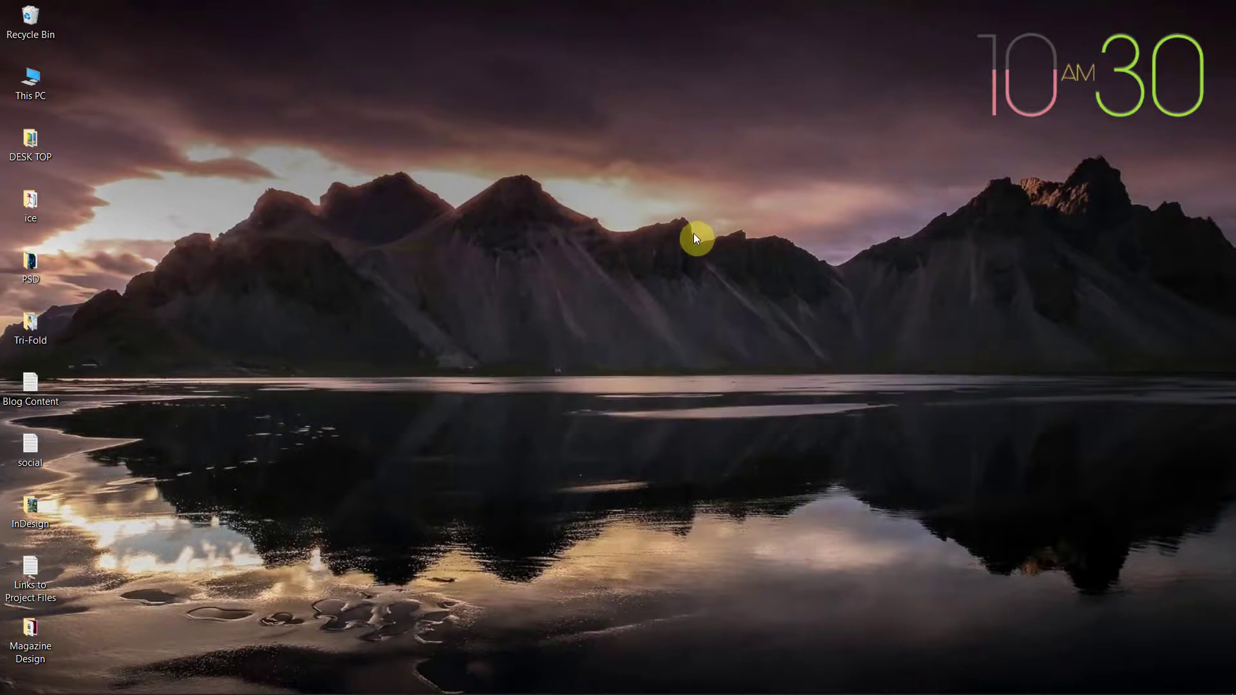
- Bring up the Drop Caps CC 2020 document in InDesign 2020, and from there switch to Drop Caps CC 2021 in InDesign 2021
{"action": "mouse_move", "coordinate": [731, 692]}
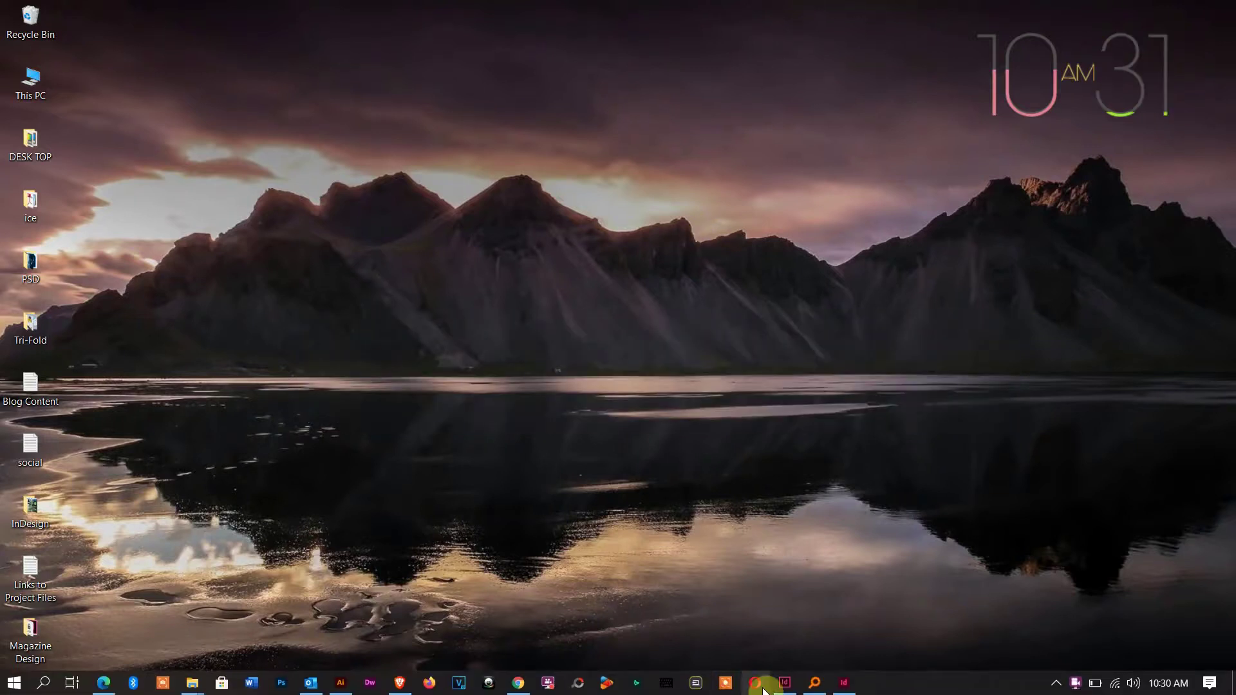
{"action": "left_click", "coordinate": [785, 684]}
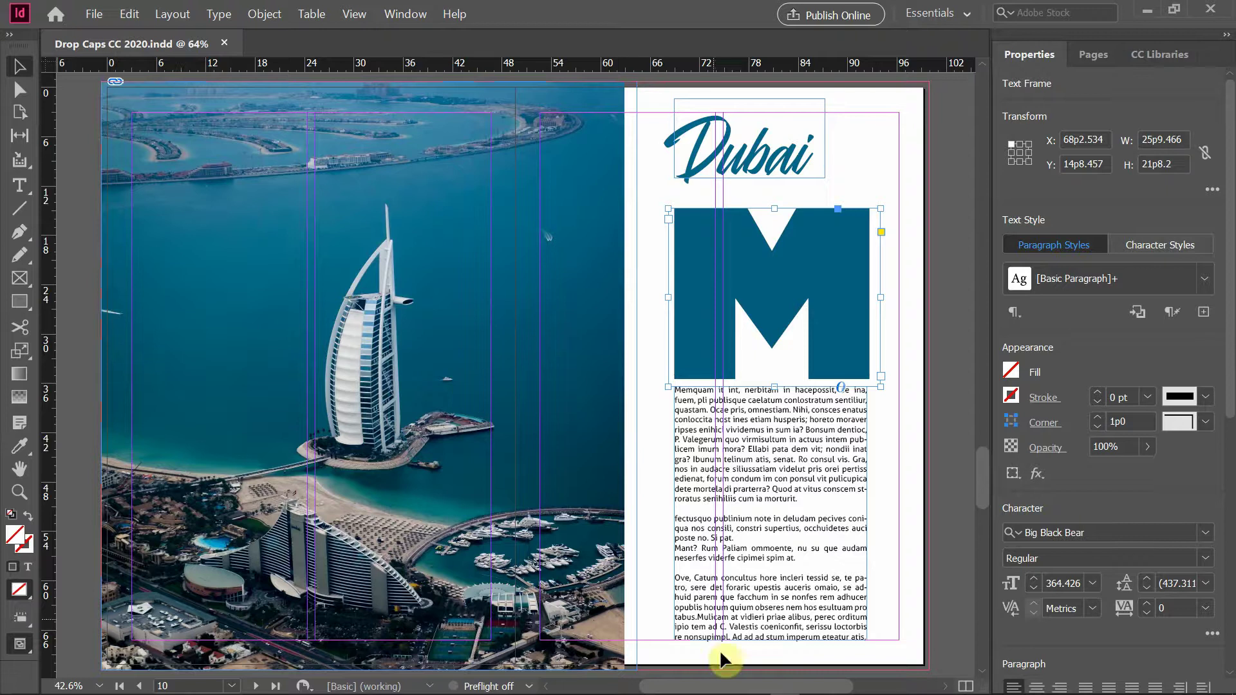
{"action": "mouse_move", "coordinate": [741, 692]}
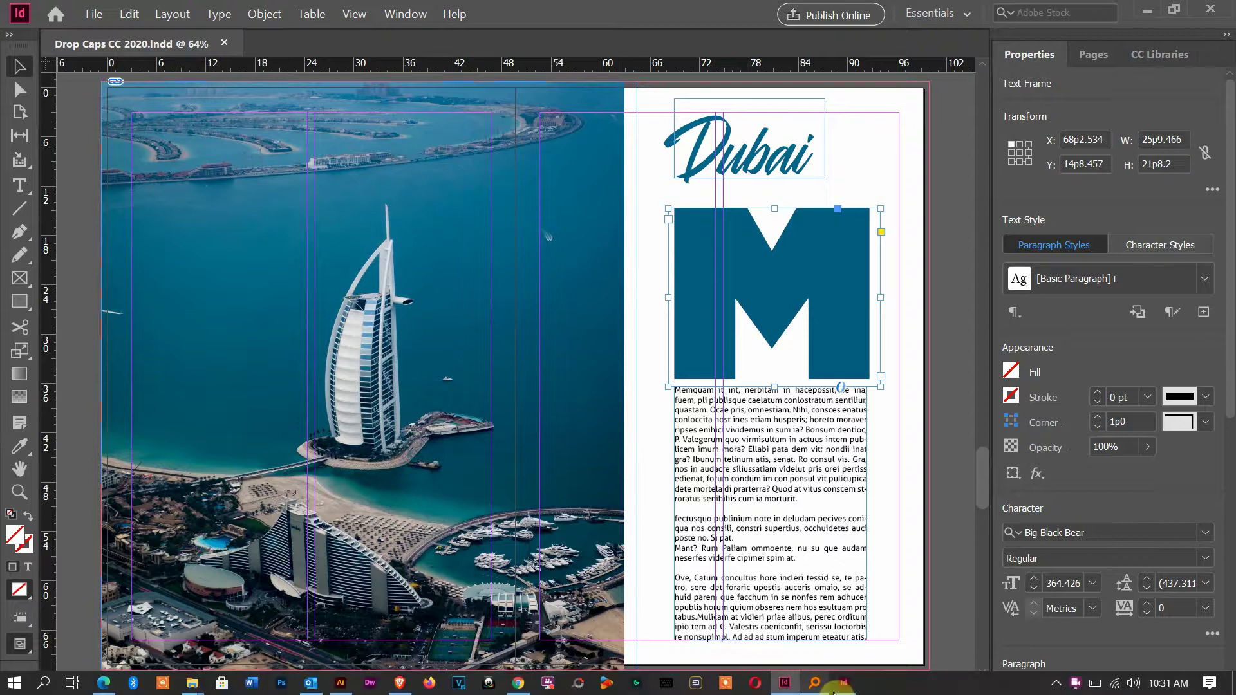
{"action": "left_click", "coordinate": [844, 684]}
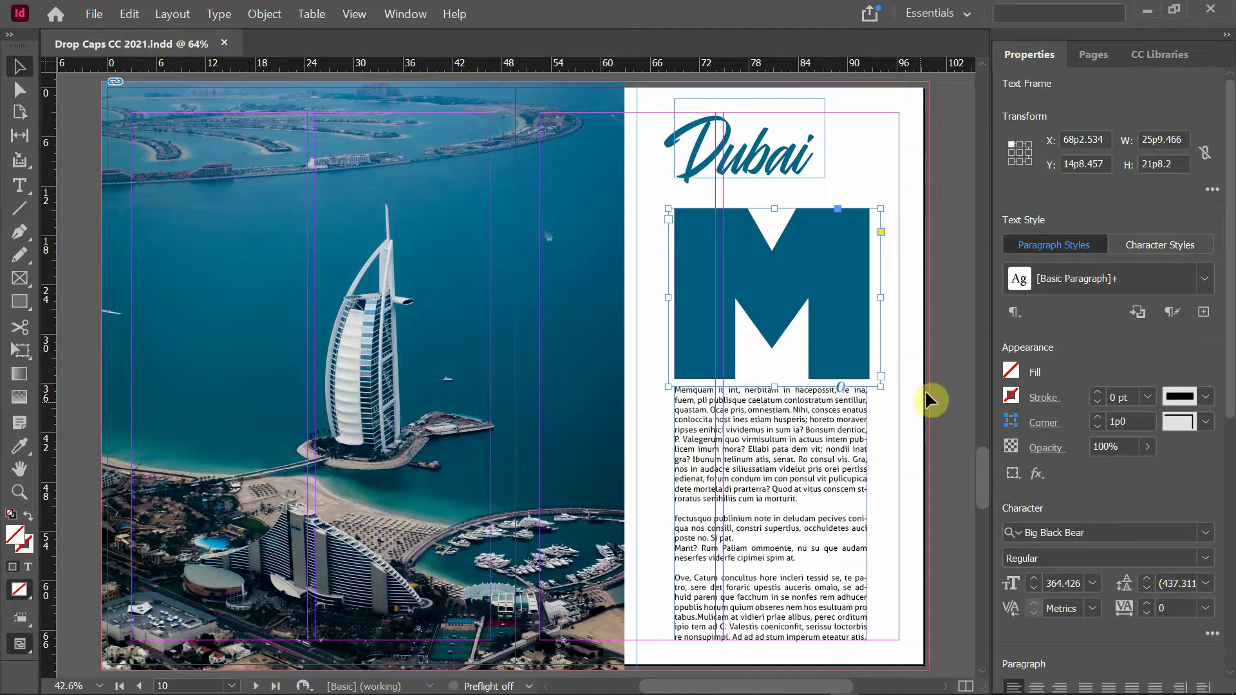
- Select the large M as text in the 2021 document and restore its window to a smaller size
{"action": "left_click", "coordinate": [940, 364]}
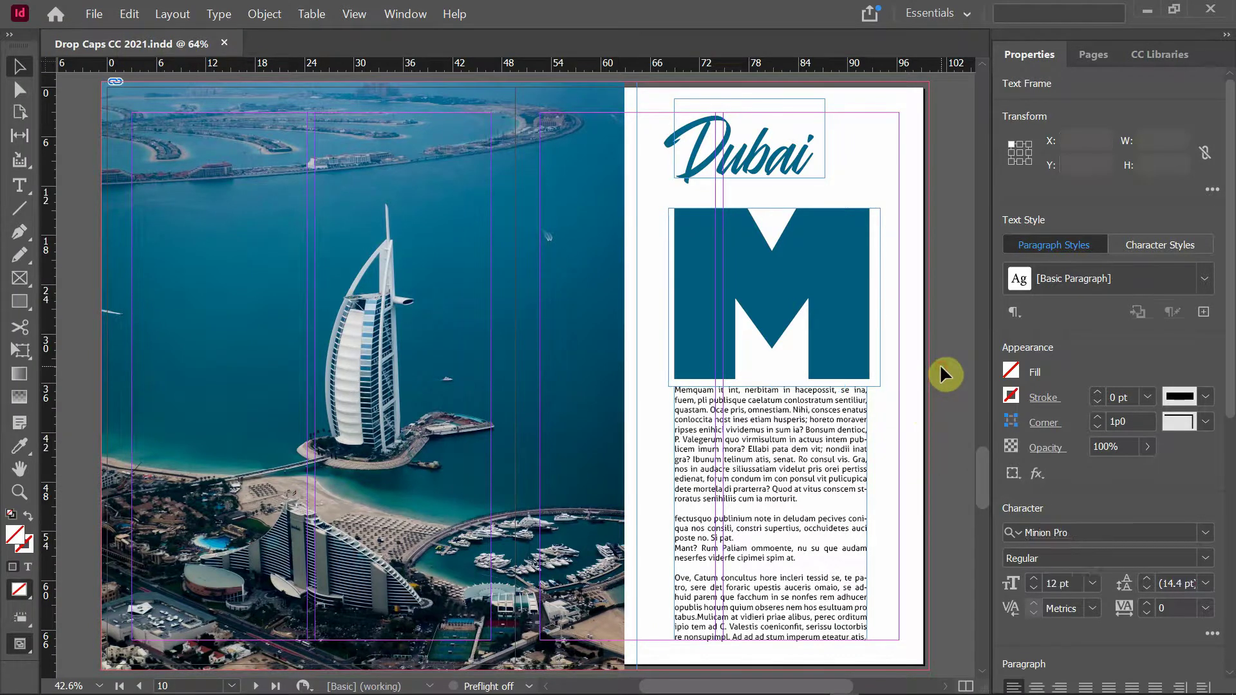
{"action": "double_click", "coordinate": [828, 303]}
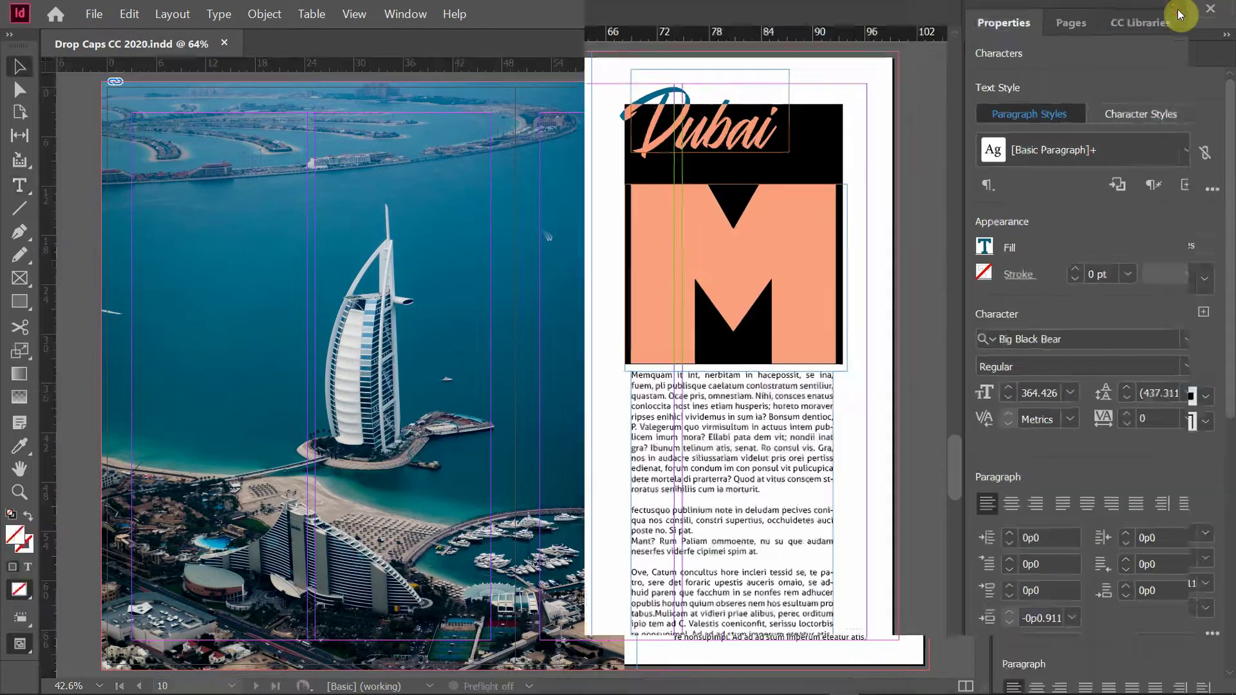
{"action": "left_click", "coordinate": [1180, 14]}
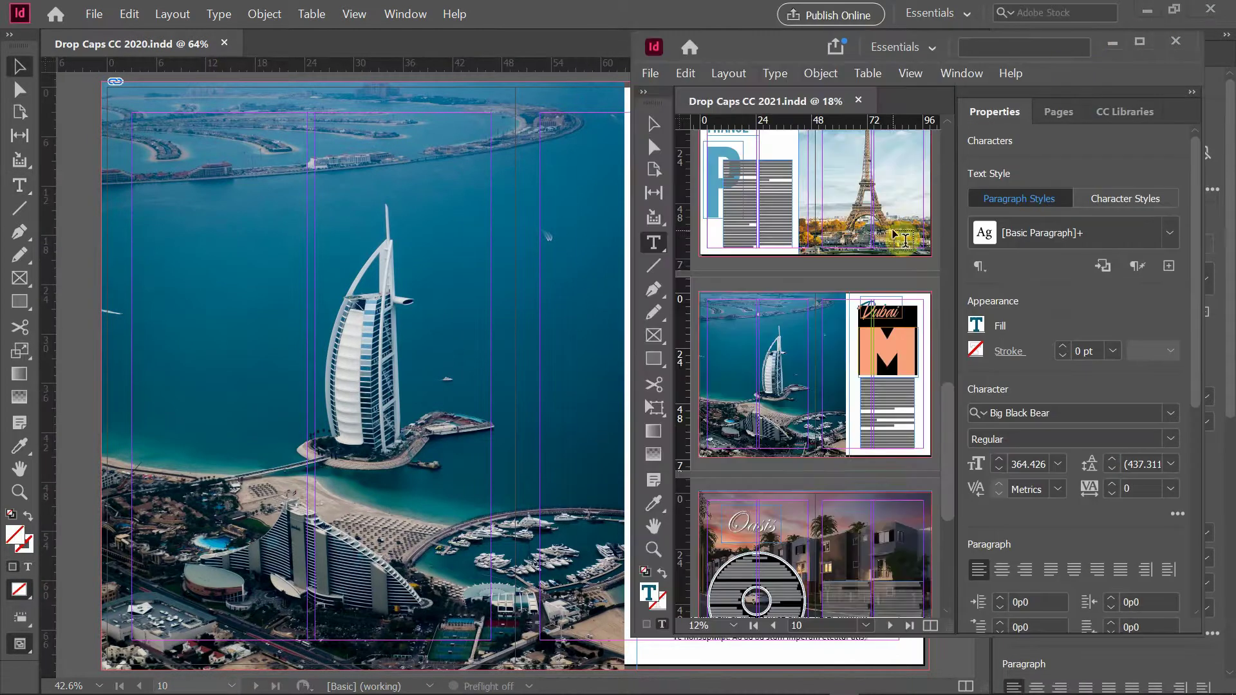
- Switch to InDesign 2020, select the large M as text, and restore the window to sit beside the 2021 one
{"action": "left_click", "coordinate": [582, 14]}
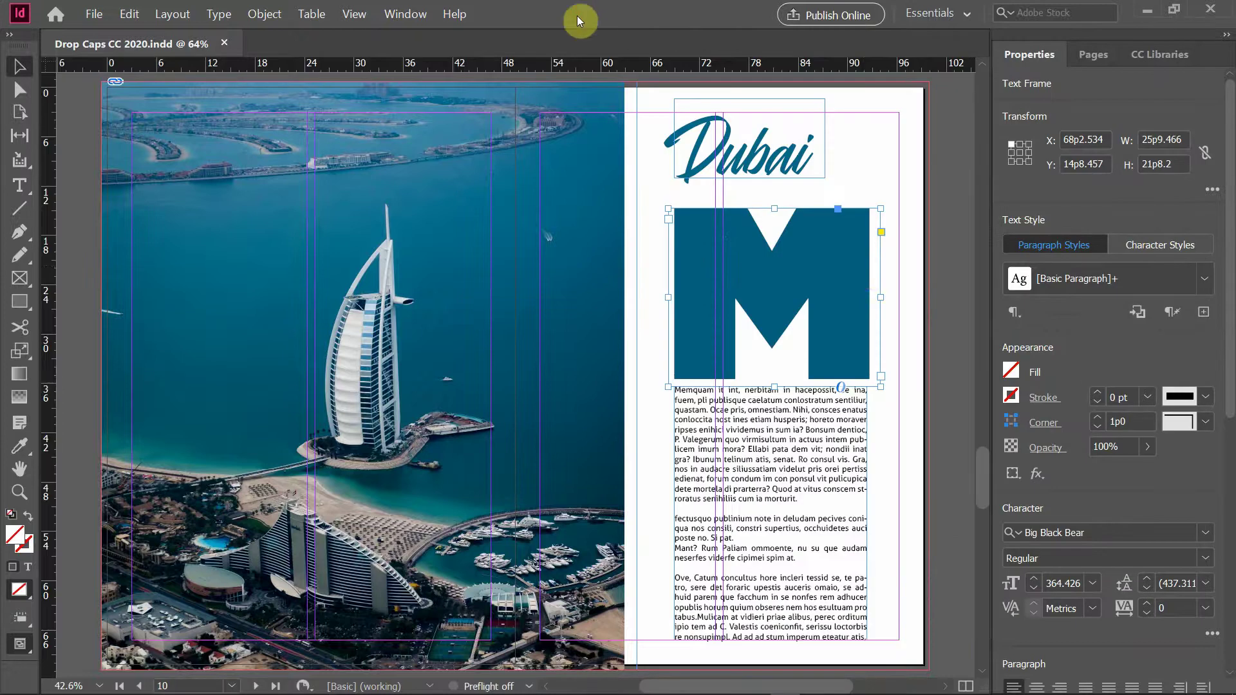
{"action": "double_click", "coordinate": [874, 264]}
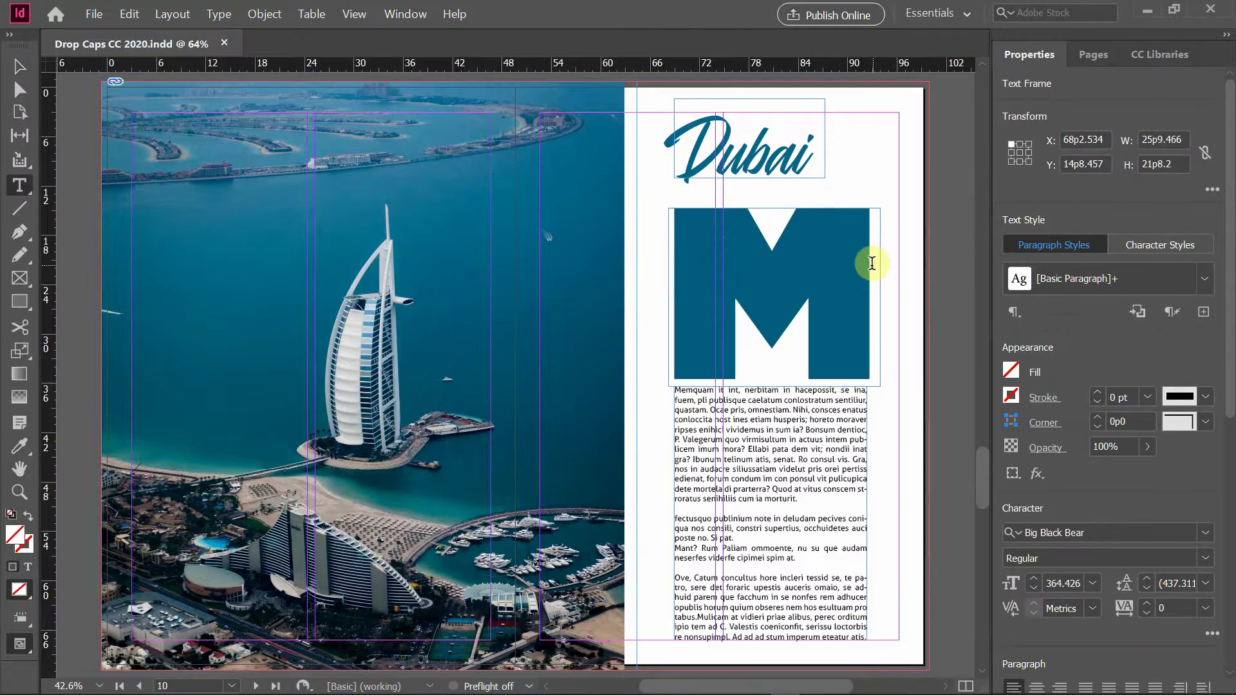
{"action": "double_click", "coordinate": [716, 250]}
{"action": "double_click", "coordinate": [717, 250]}
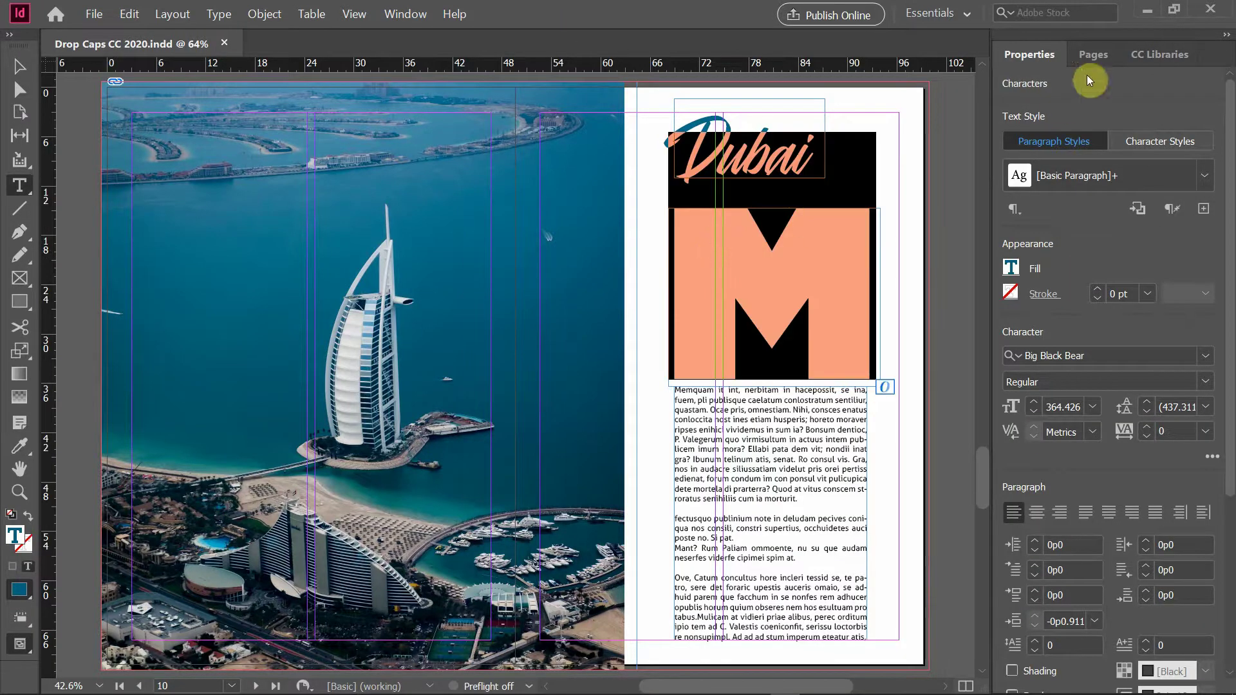
{"action": "left_click", "coordinate": [1174, 14]}
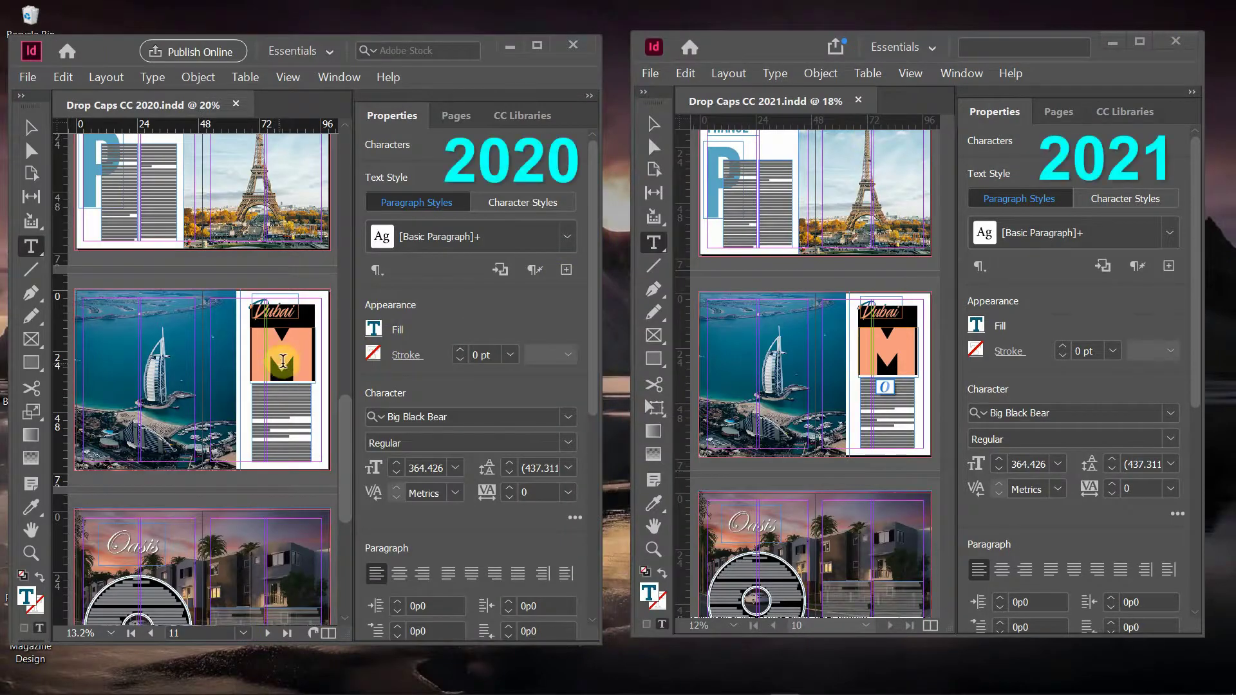
- Reselect the large M in the 2021 document and show it at 75% in both windows for a side-by-side comparison
{"action": "scroll", "coordinate": [286, 359], "scroll_direction": "up", "scroll_amount": 5}
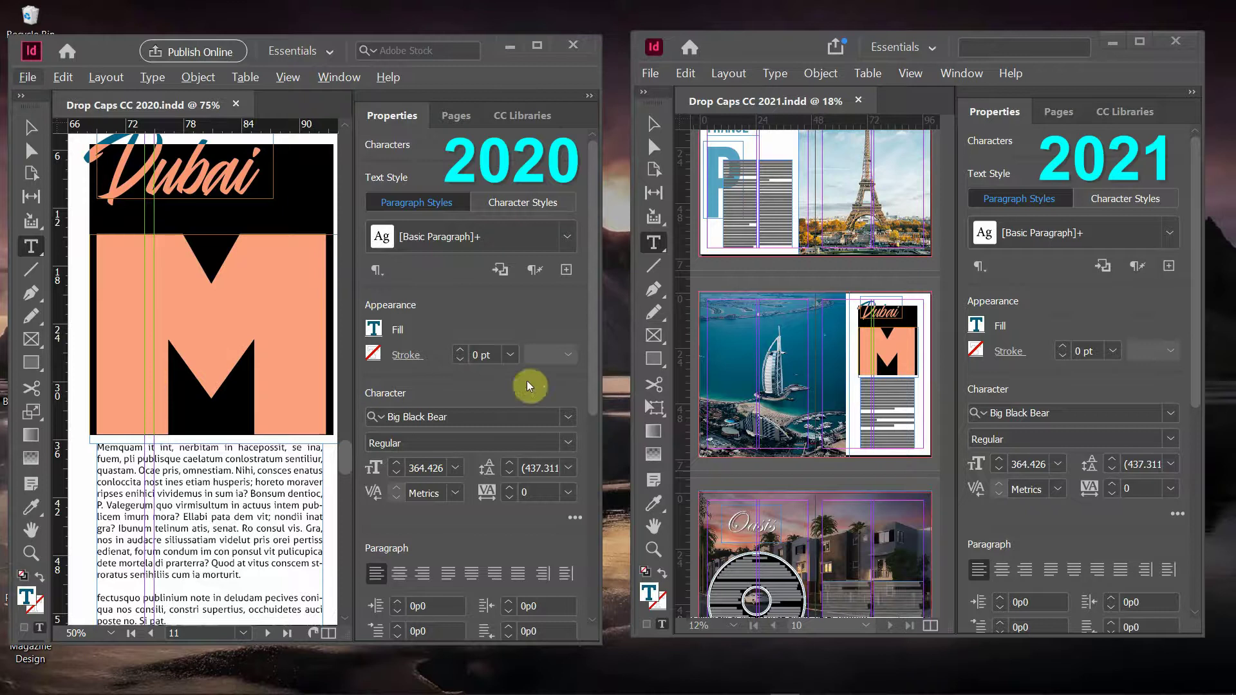
{"action": "triple_click", "coordinate": [912, 358]}
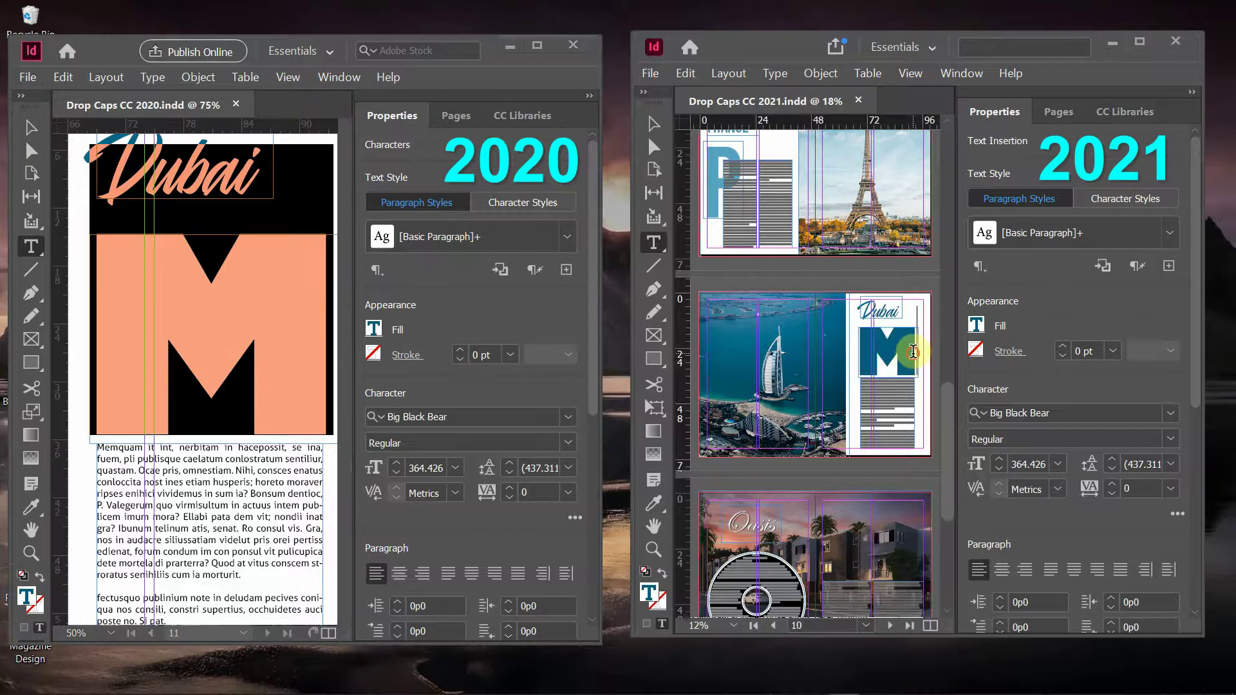
{"action": "left_click", "coordinate": [884, 350]}
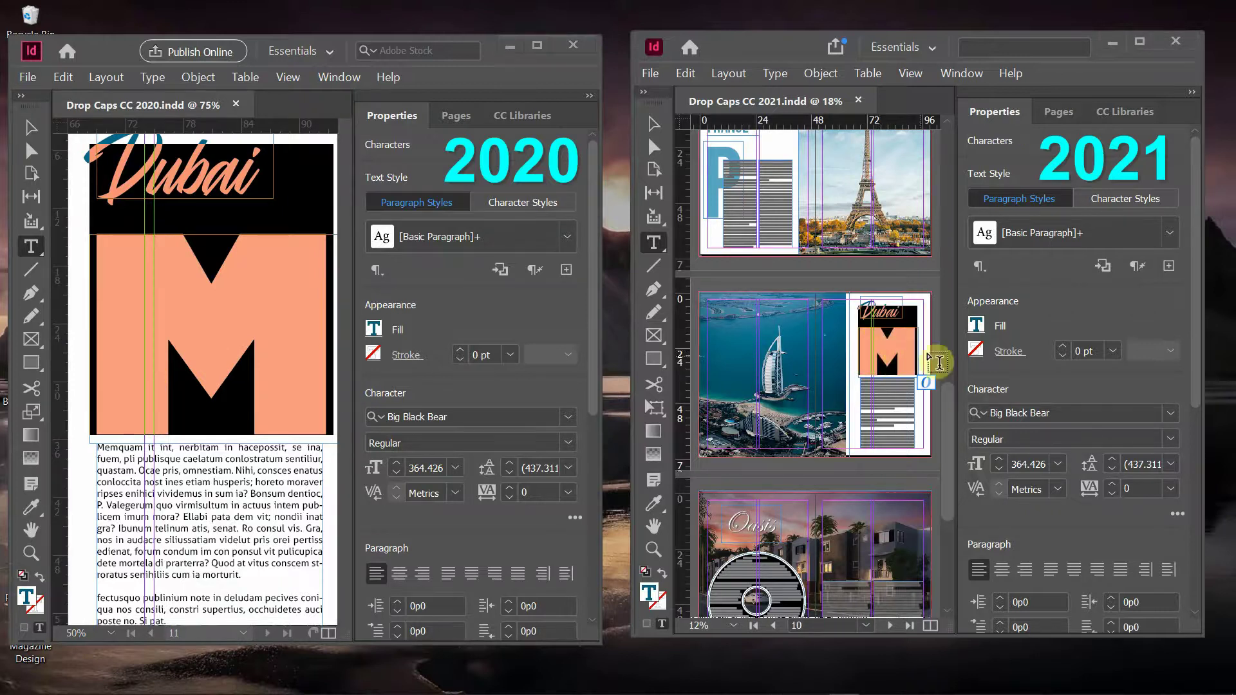
{"action": "scroll", "coordinate": [925, 348], "scroll_direction": "up", "scroll_amount": 1}
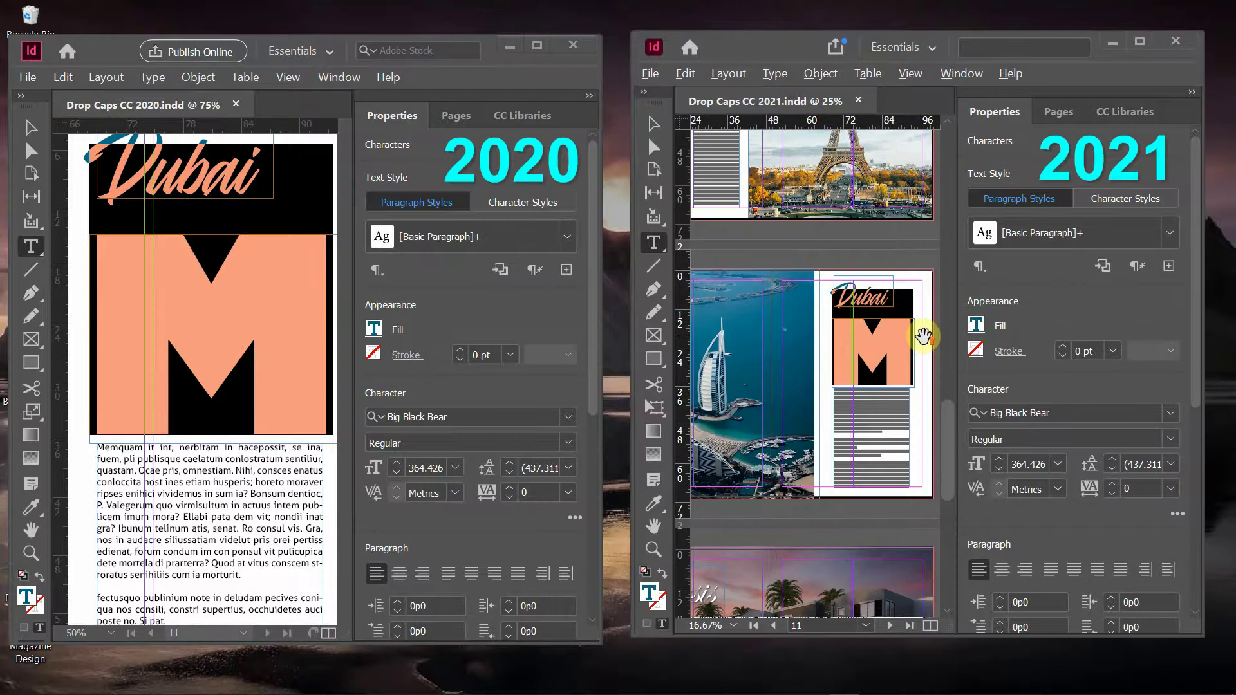
{"action": "scroll", "coordinate": [925, 338], "scroll_direction": "up", "scroll_amount": 2}
{"action": "left_click_drag", "start_coordinate": [882, 384], "coordinate": [909, 391]}
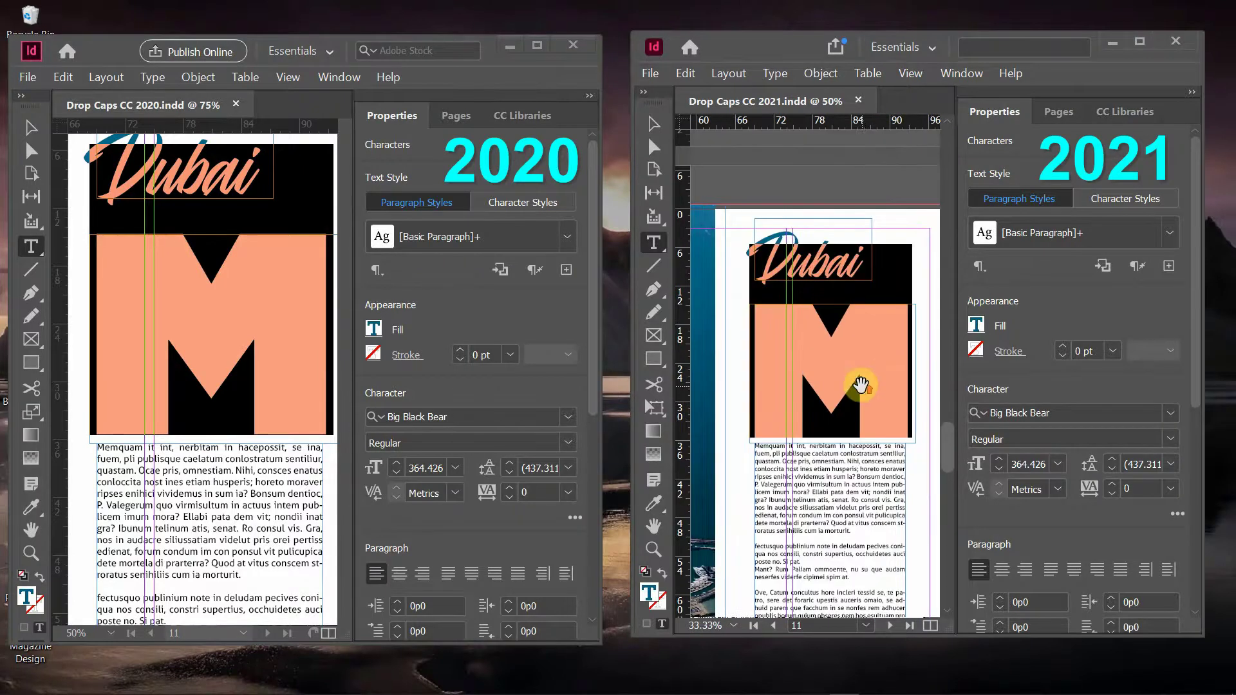
{"action": "scroll", "coordinate": [860, 386], "scroll_direction": "up", "scroll_amount": 1}
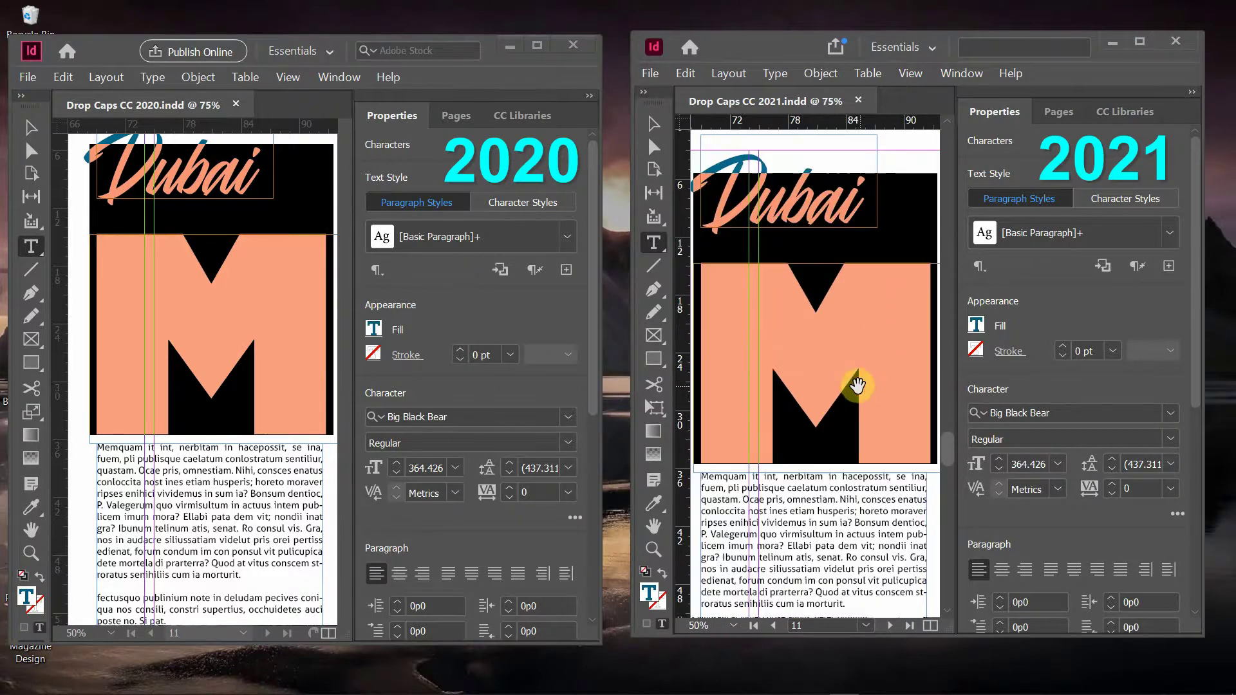
- In InDesign 2020, open the Color Picker for the M's fill color and place the dialog over the 2020 window
{"action": "left_click", "coordinate": [267, 342]}
{"action": "left_click", "coordinate": [125, 316]}
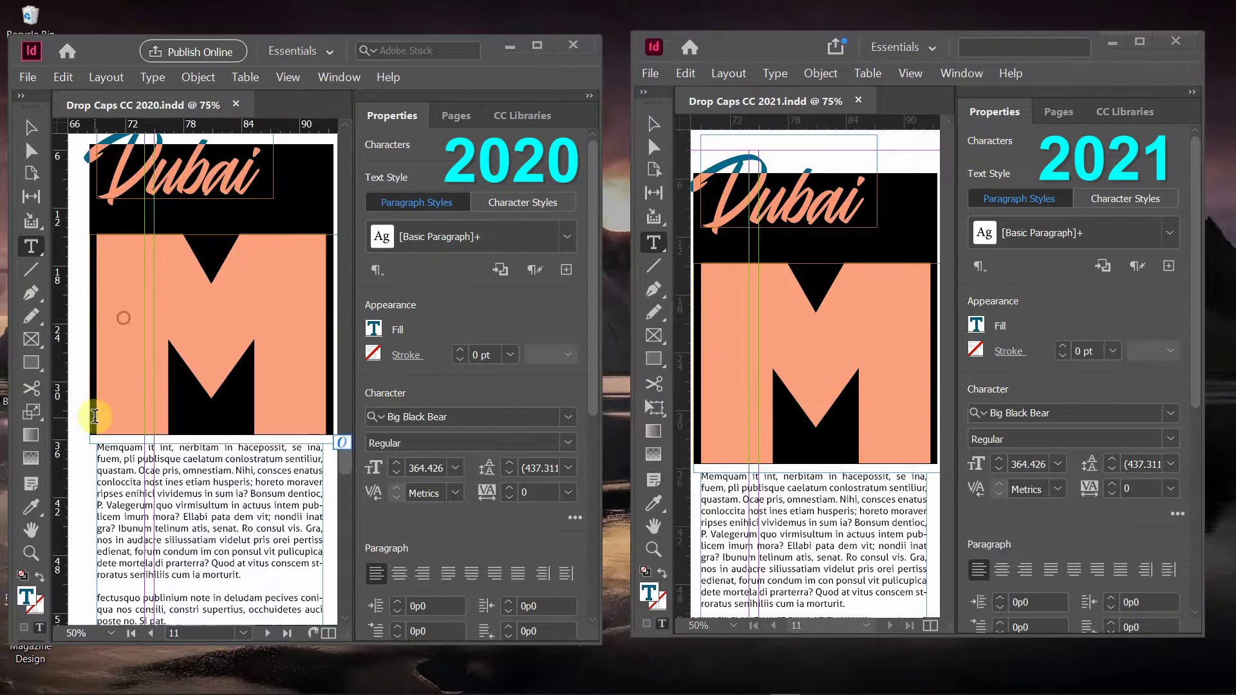
{"action": "double_click", "coordinate": [26, 595]}
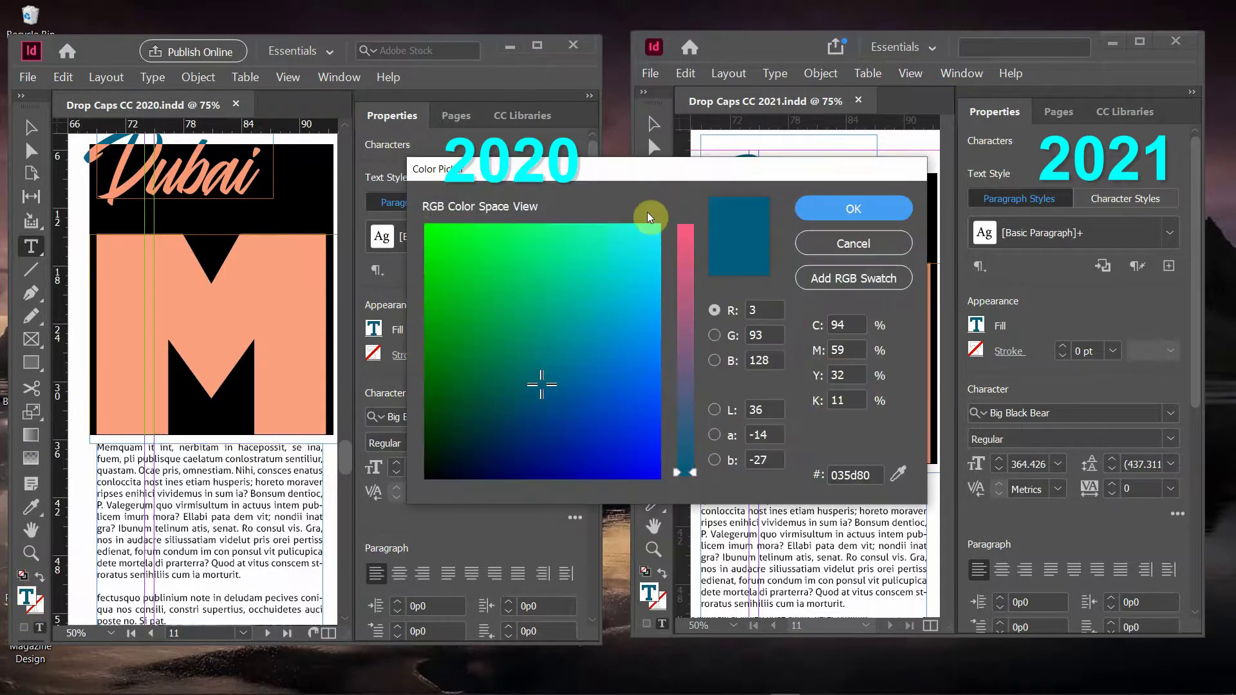
{"action": "left_click_drag", "start_coordinate": [675, 173], "coordinate": [330, 300]}
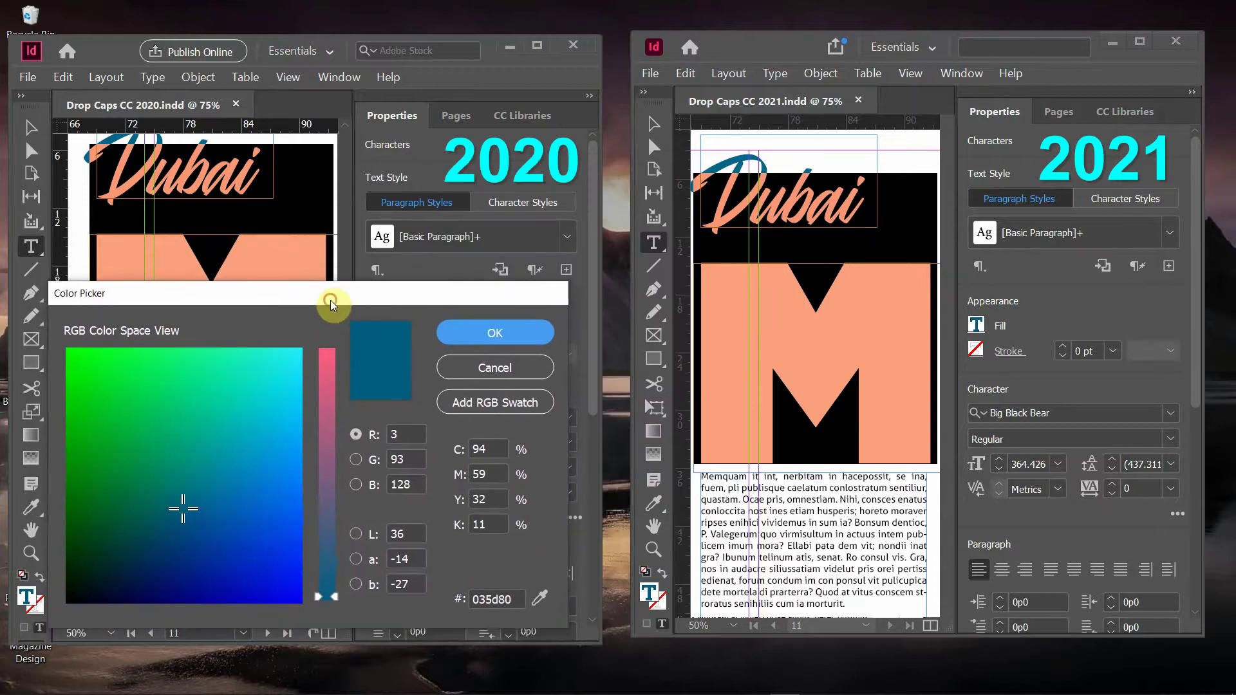
- In InDesign 2021, open the Color Picker for the M's fill color and align the dialog beside the 2020 one
{"action": "left_click", "coordinate": [652, 595]}
{"action": "double_click", "coordinate": [651, 595]}
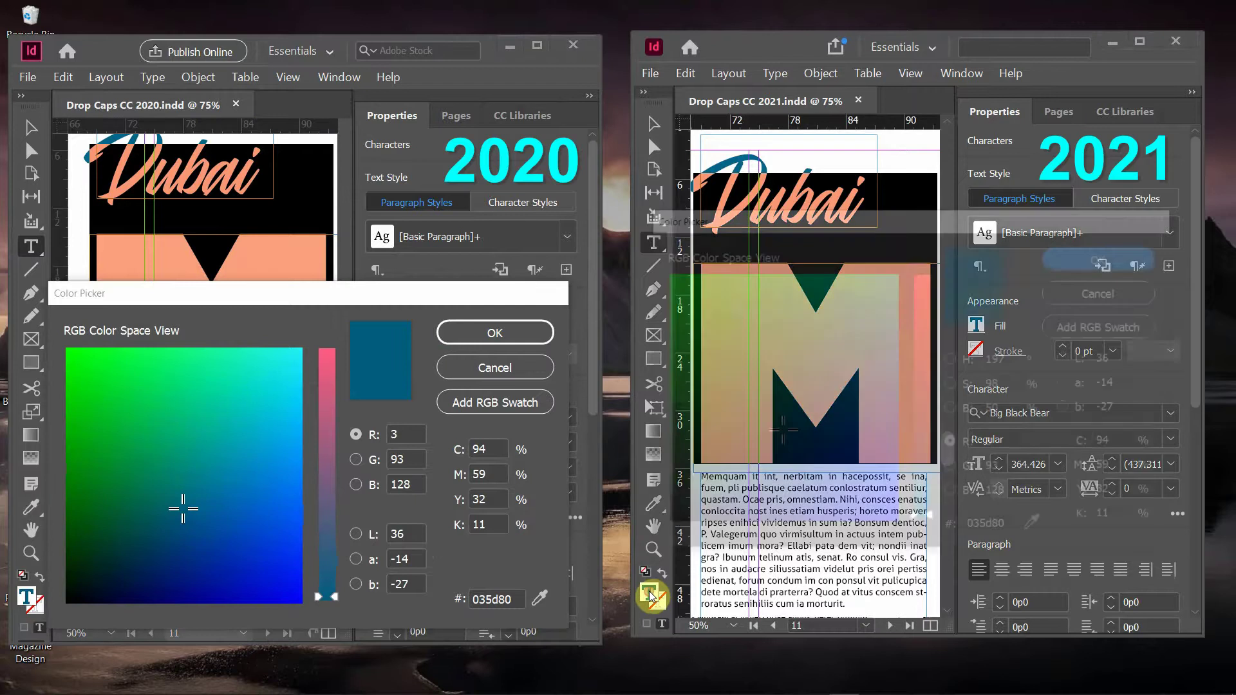
{"action": "left_click_drag", "start_coordinate": [937, 220], "coordinate": [940, 293]}
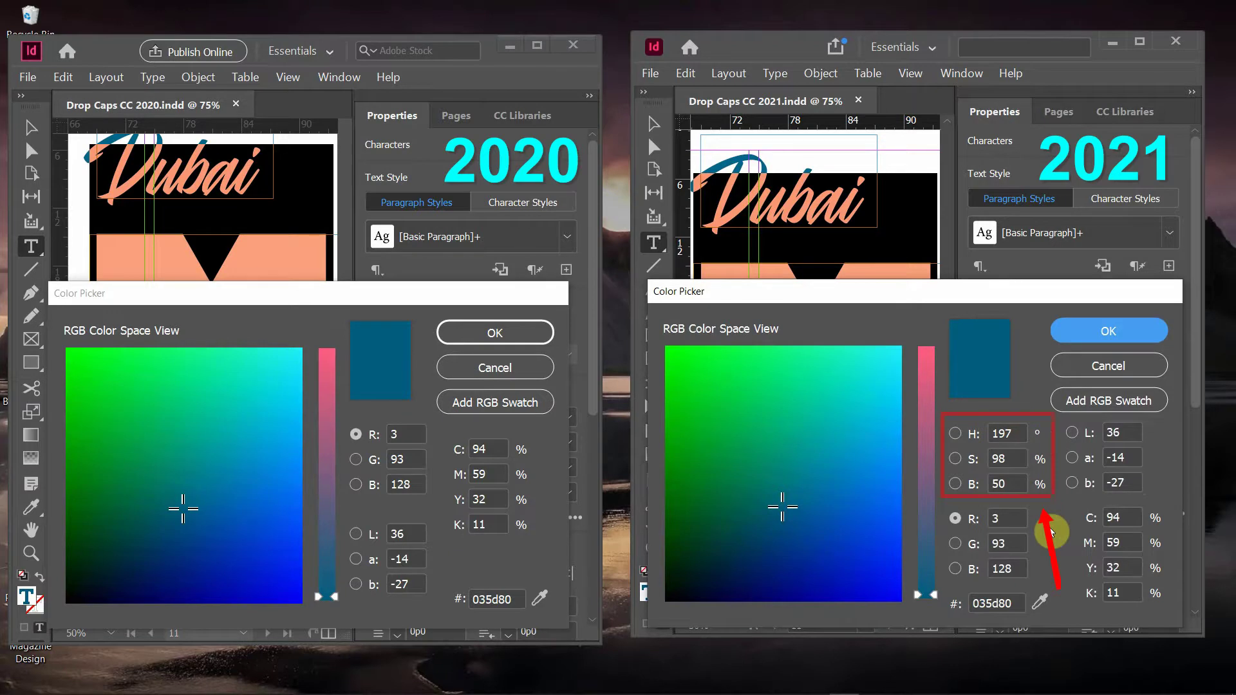
- Examine the hue, saturation and brightness views of the 2021 Color Picker, ending on the hue view
{"action": "left_click", "coordinate": [955, 434]}
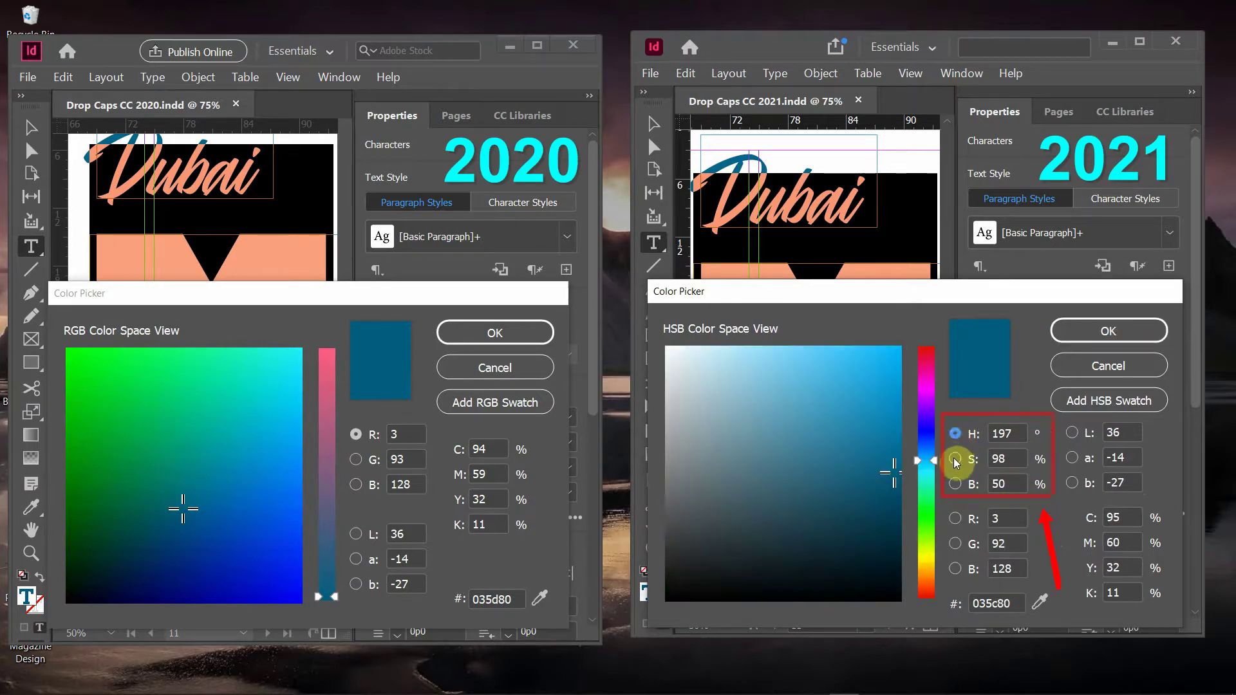
{"action": "left_click", "coordinate": [955, 459]}
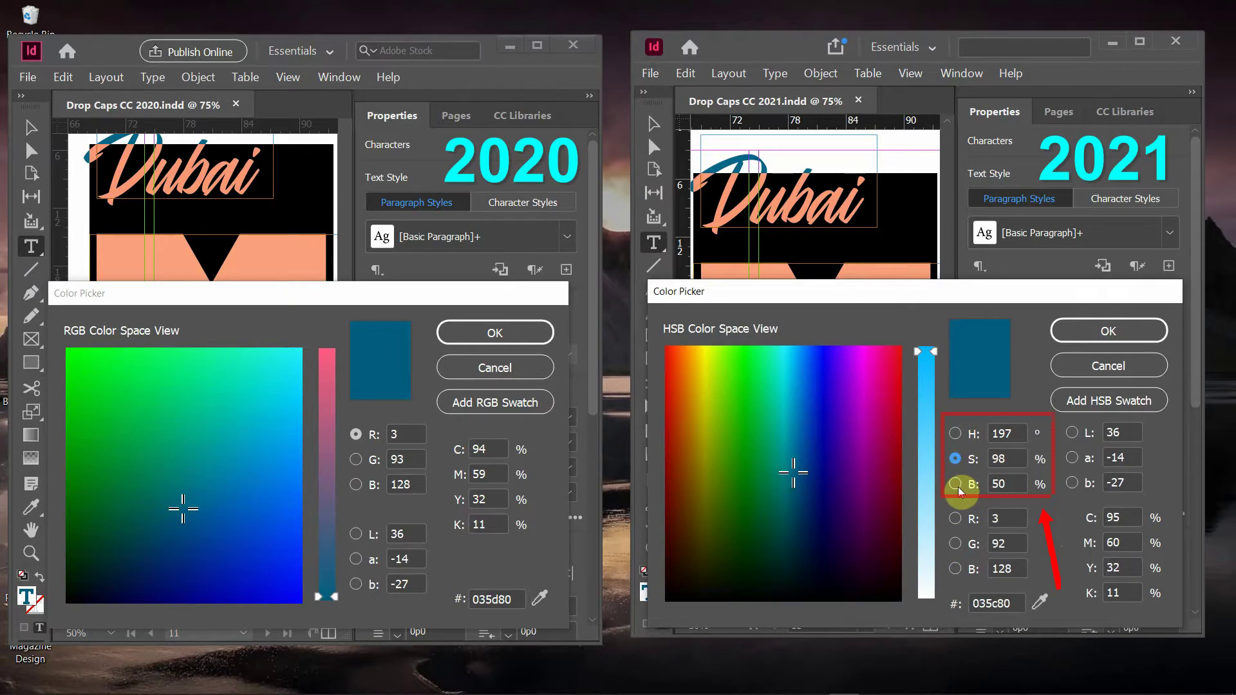
{"action": "left_click", "coordinate": [957, 485]}
{"action": "left_click", "coordinate": [956, 458]}
{"action": "left_click", "coordinate": [956, 434]}
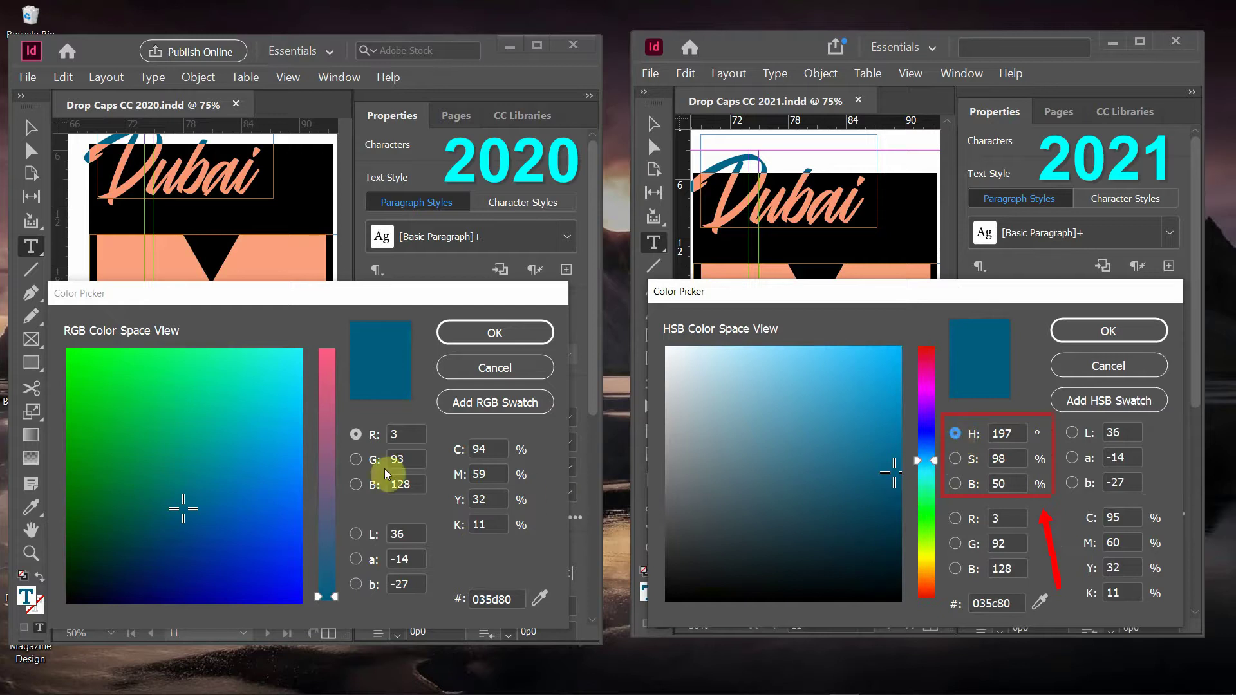
- In the InDesign 2020 Color Picker, examine the green and blue color space views, ending on the red view
{"action": "left_click", "coordinate": [356, 461]}
{"action": "left_click", "coordinate": [356, 483]}
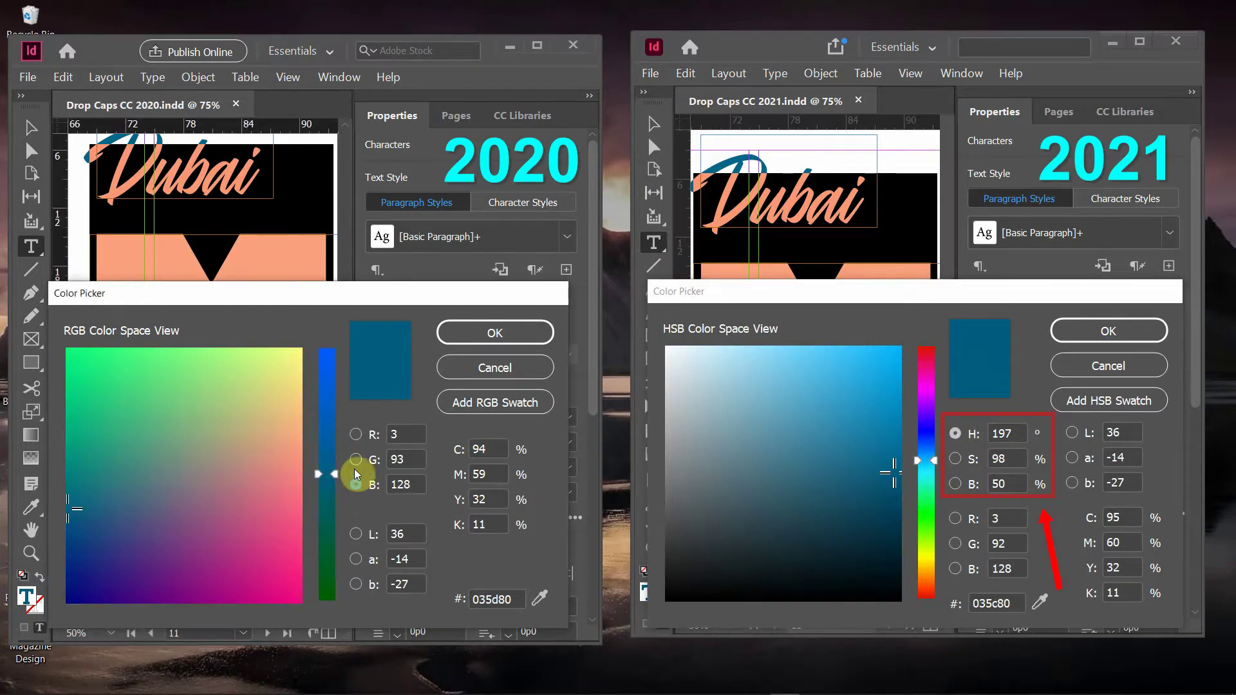
{"action": "left_click", "coordinate": [357, 434]}
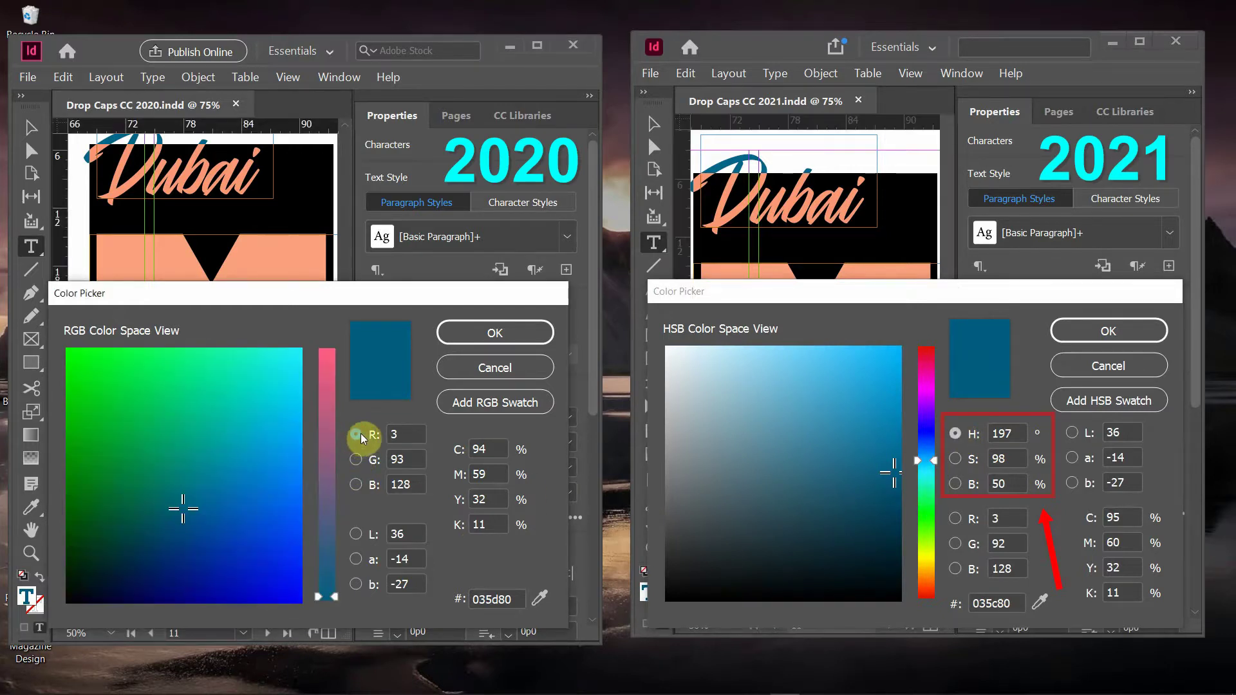
- In the InDesign 2021 Color Picker, examine the RGB color space views, ending on the red view
{"action": "left_click", "coordinate": [955, 518]}
{"action": "left_click", "coordinate": [956, 568]}
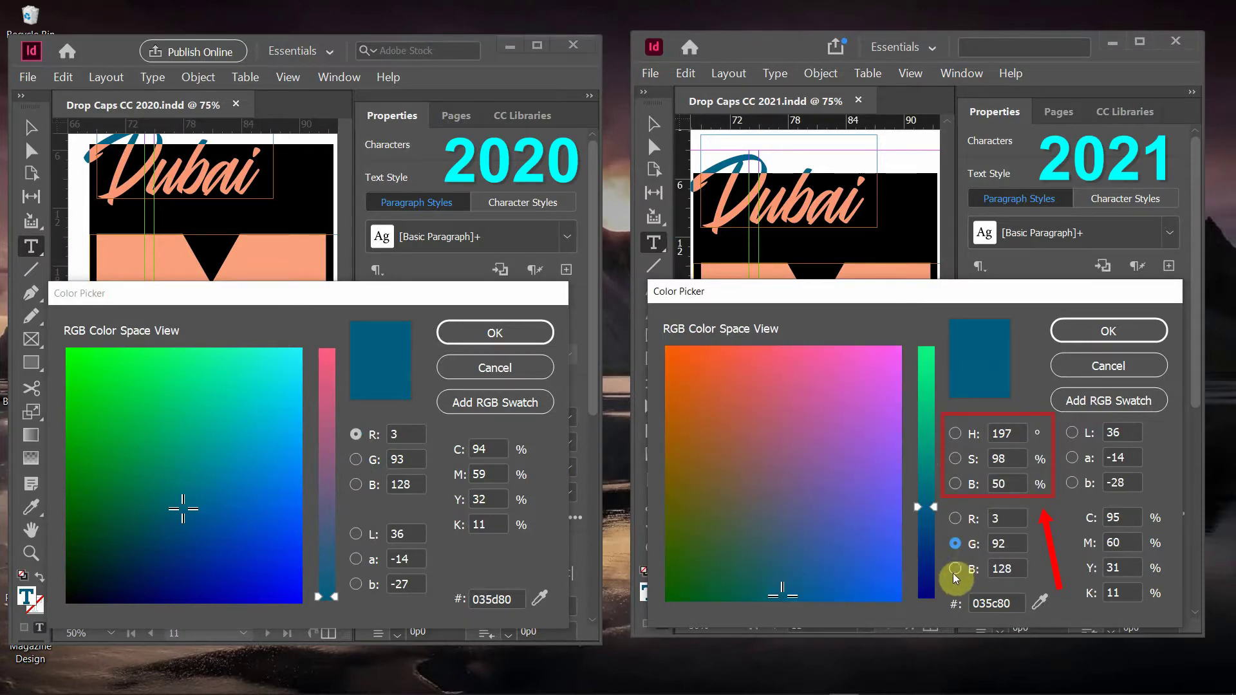
{"action": "left_click", "coordinate": [955, 544]}
{"action": "left_click", "coordinate": [956, 519]}
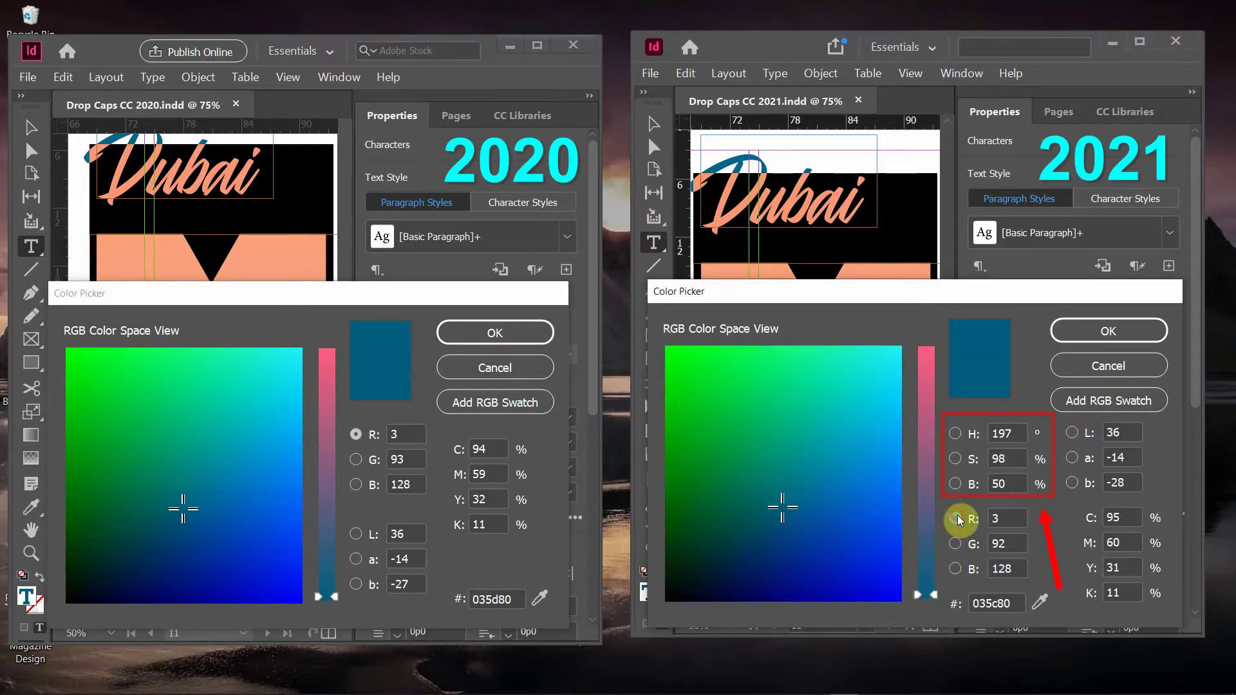
- Review the hue, saturation and brightness views in the 2021 Color Picker, and close it without applying a color
{"action": "left_click", "coordinate": [956, 433]}
{"action": "left_click", "coordinate": [955, 459]}
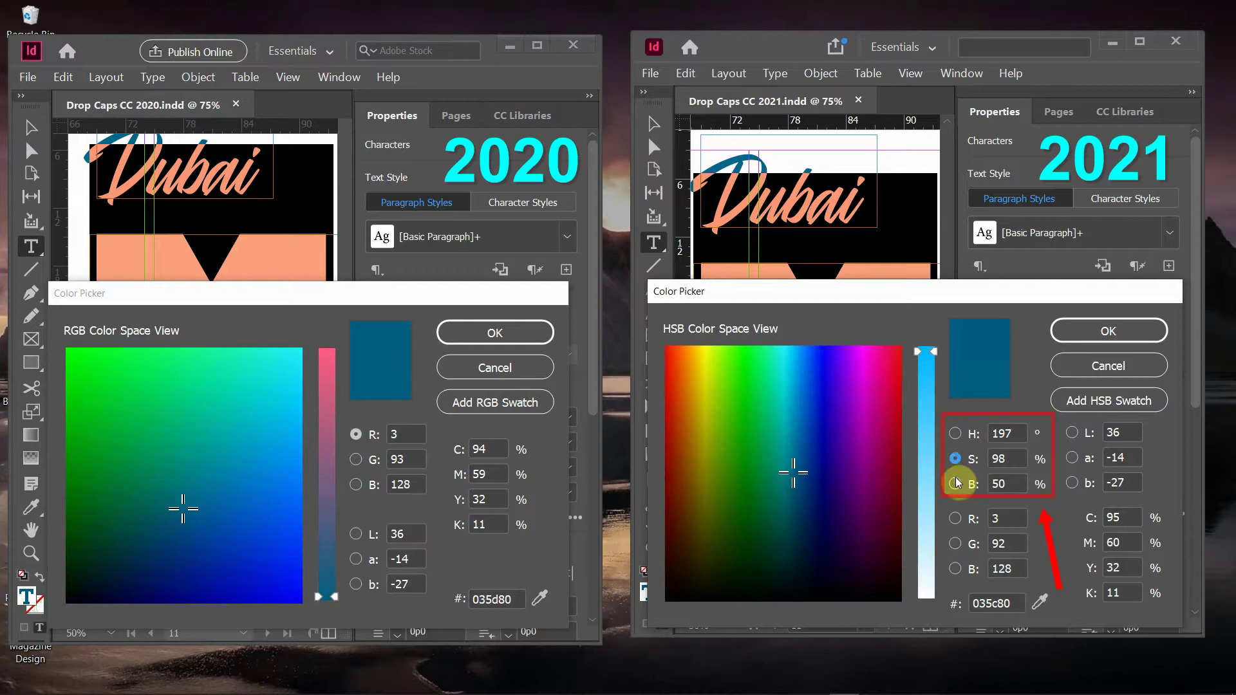
{"action": "left_click", "coordinate": [956, 483]}
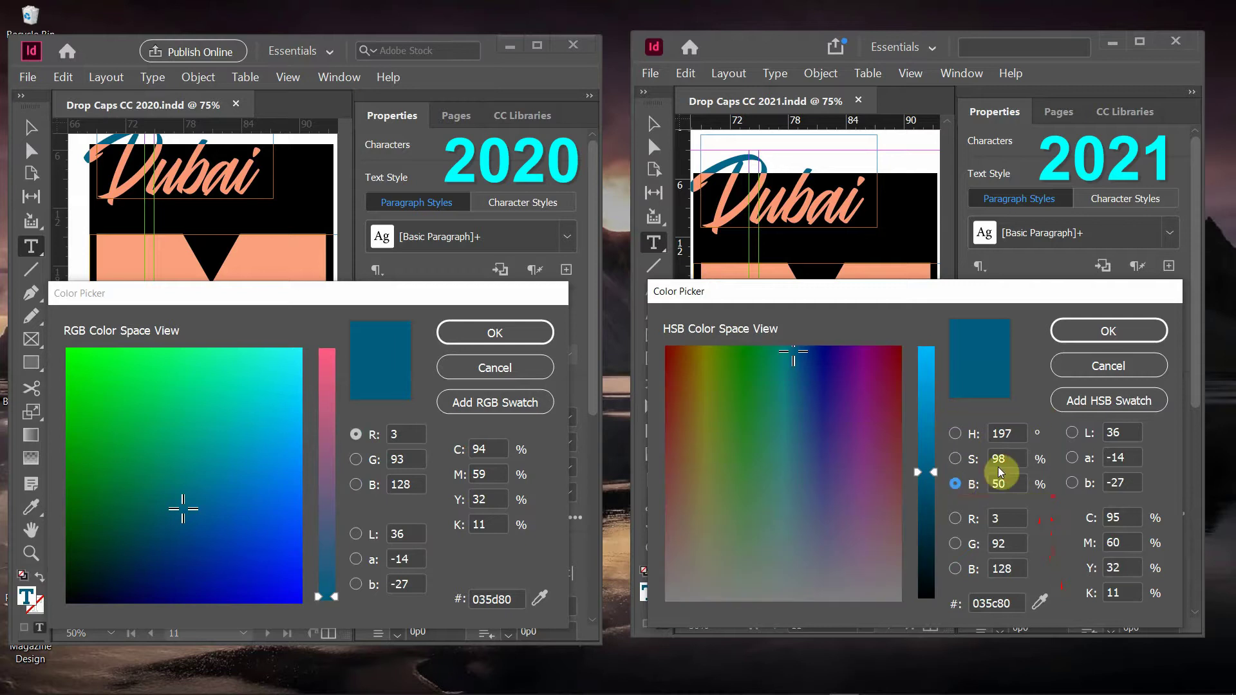
{"action": "left_click", "coordinate": [1134, 369]}
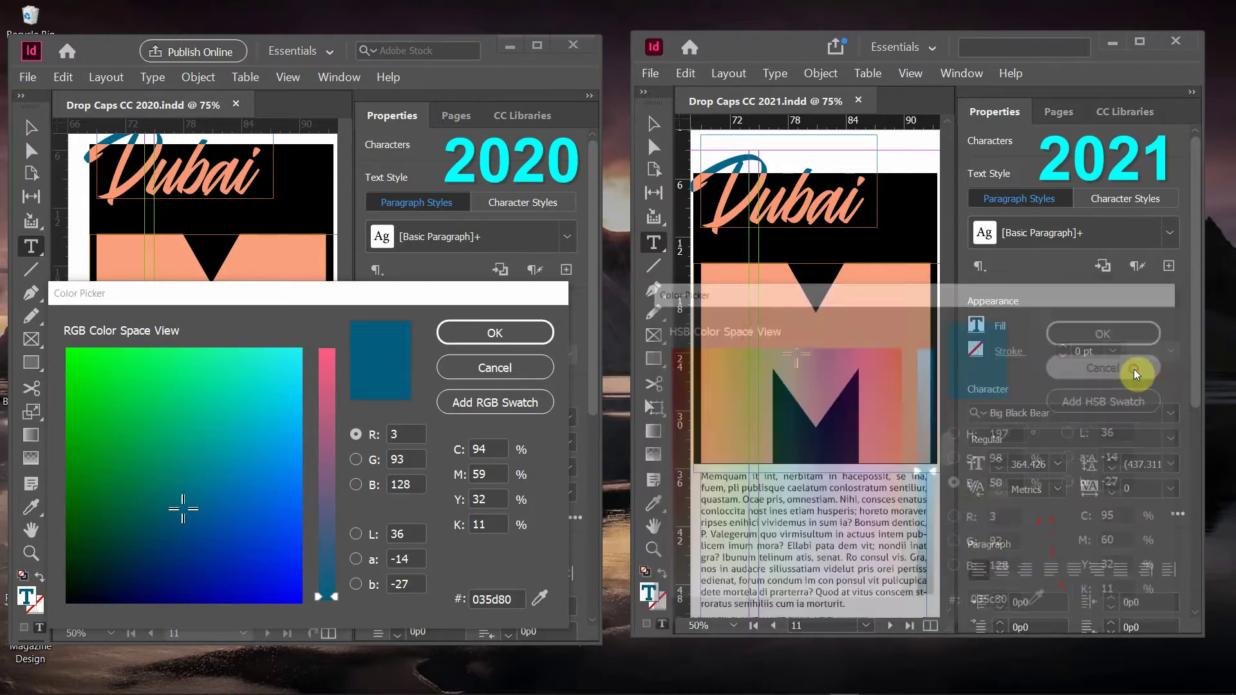
- In InDesign 2021, switch the color sliders for the M's fill from RGB to HSB mode
{"action": "left_click", "coordinate": [978, 325]}
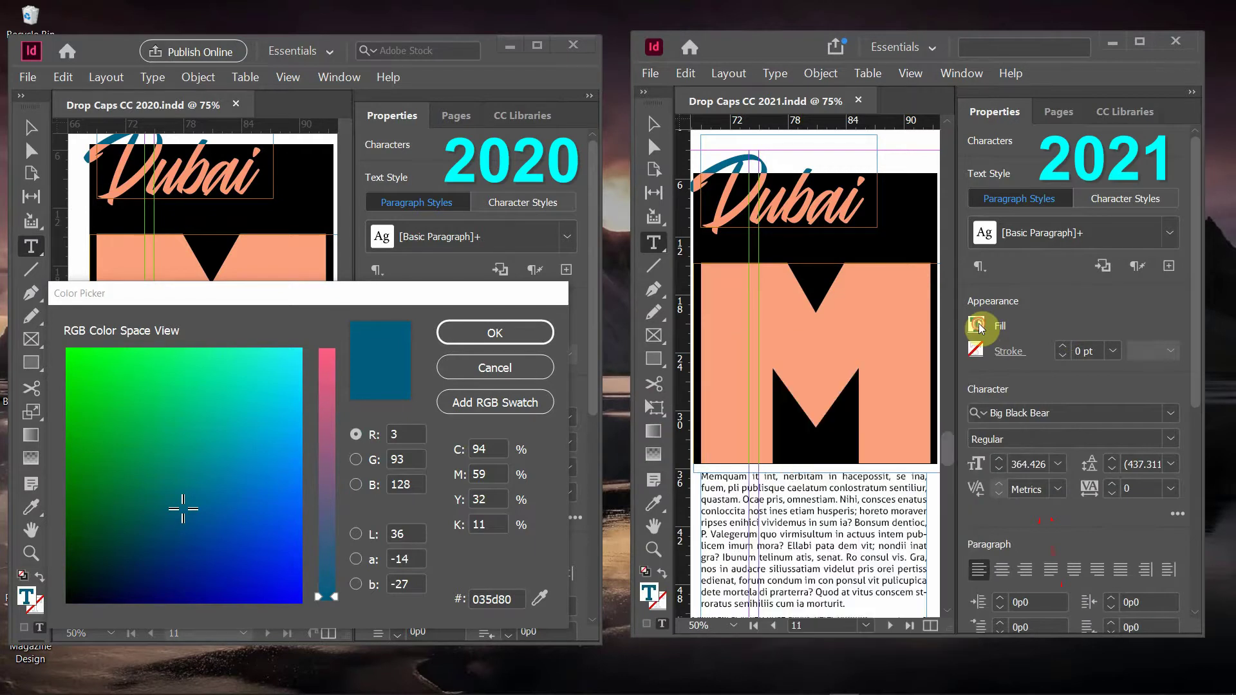
{"action": "left_click", "coordinate": [979, 327]}
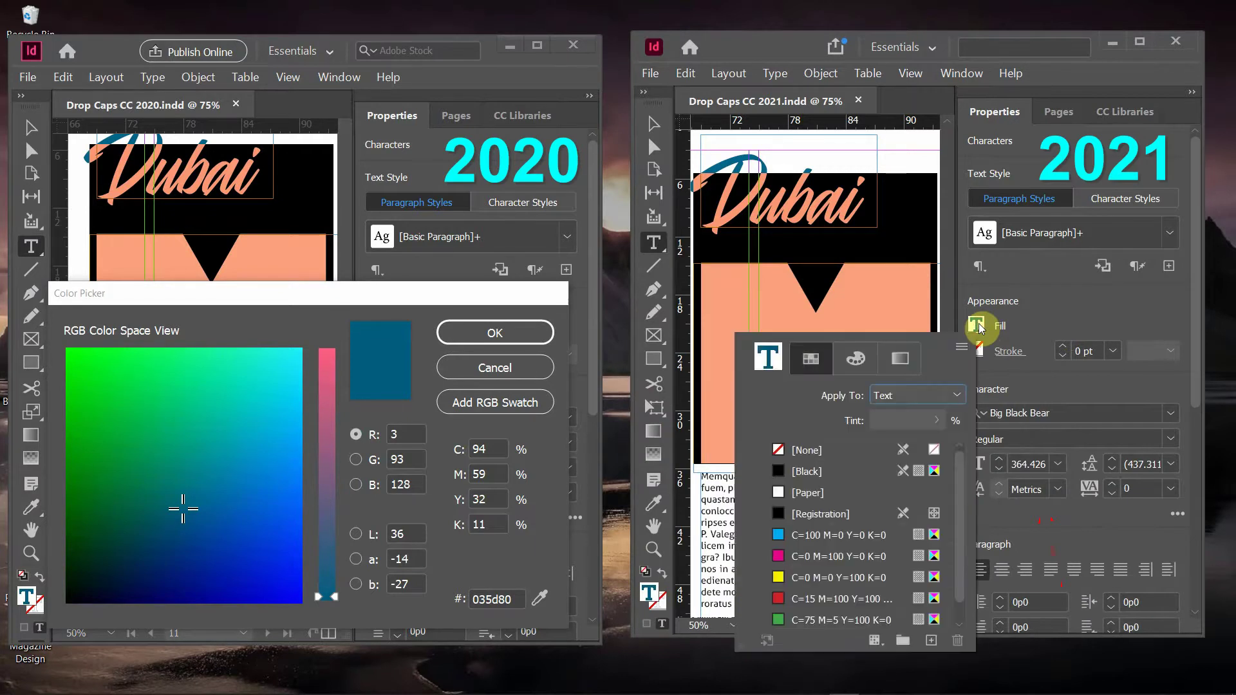
{"action": "left_click", "coordinate": [856, 359]}
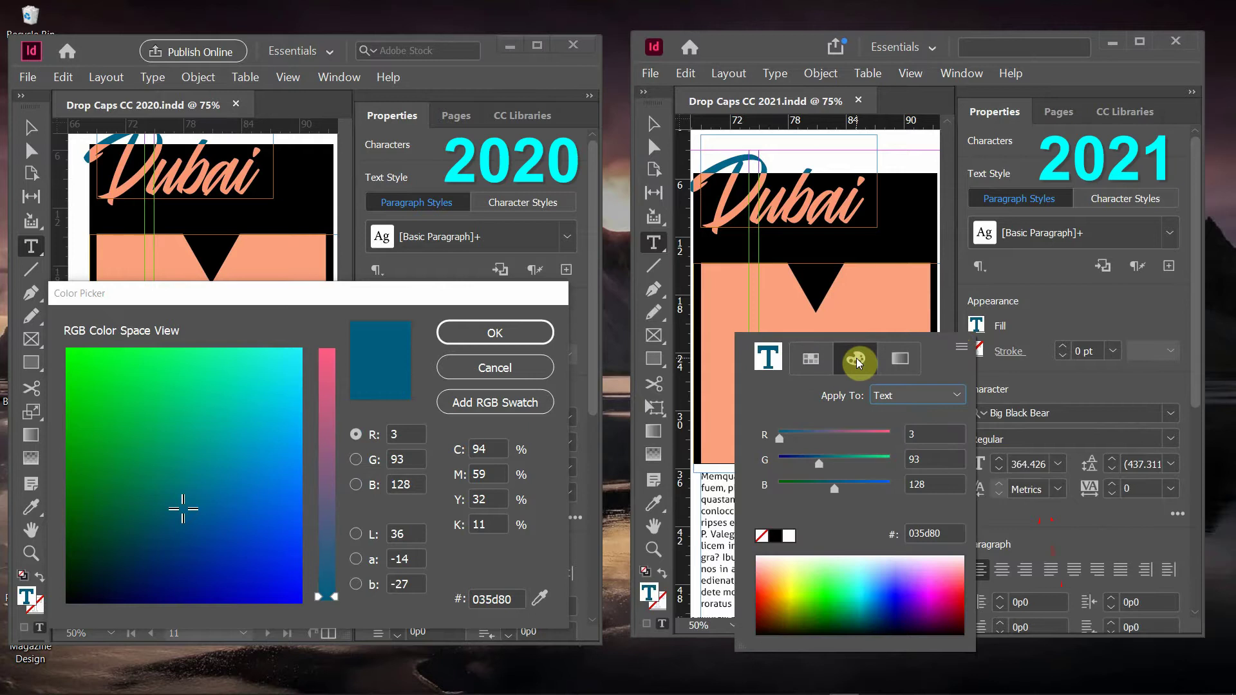
{"action": "left_click", "coordinate": [960, 348]}
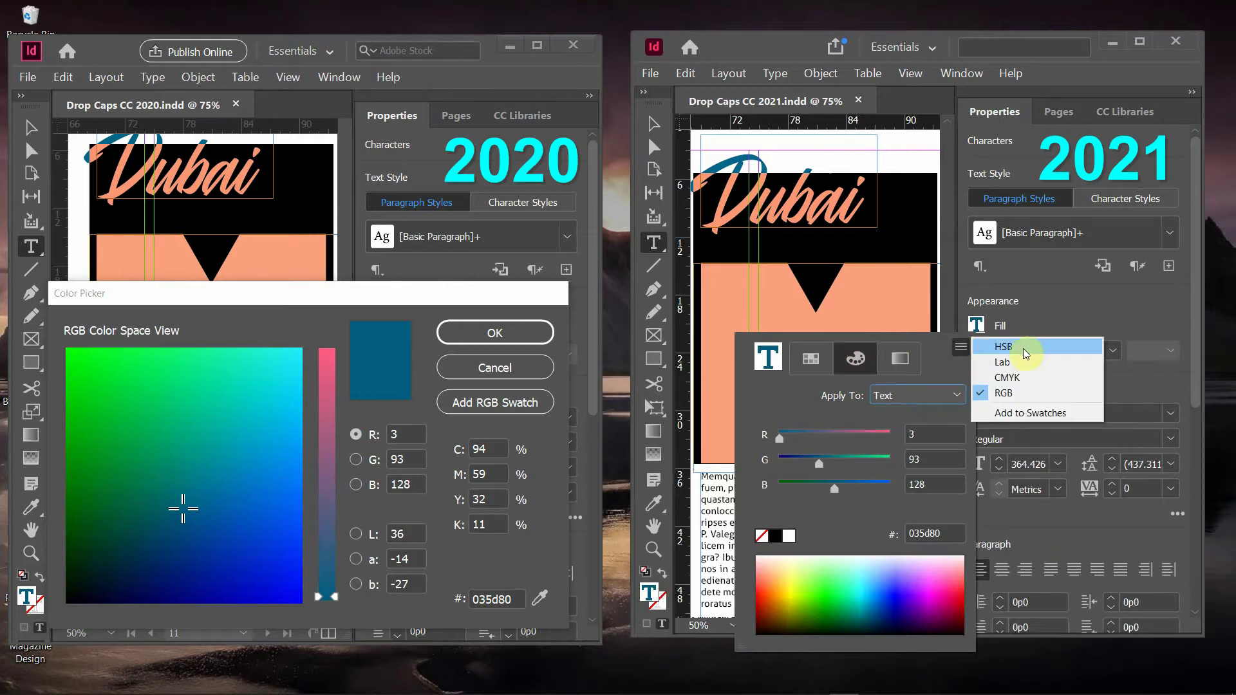
{"action": "left_click", "coordinate": [1044, 349]}
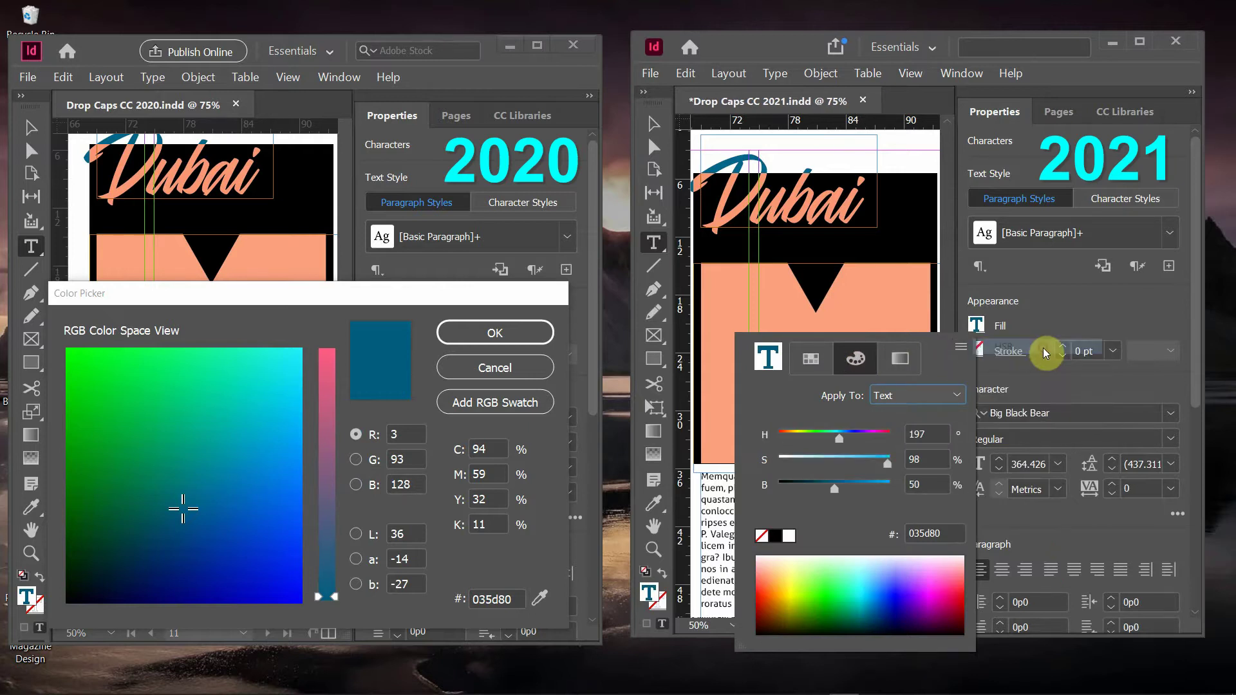
- Dismiss the InDesign 2020 Color Picker and examine which color modes the M's fill sliders offer there
{"action": "left_click", "coordinate": [502, 365]}
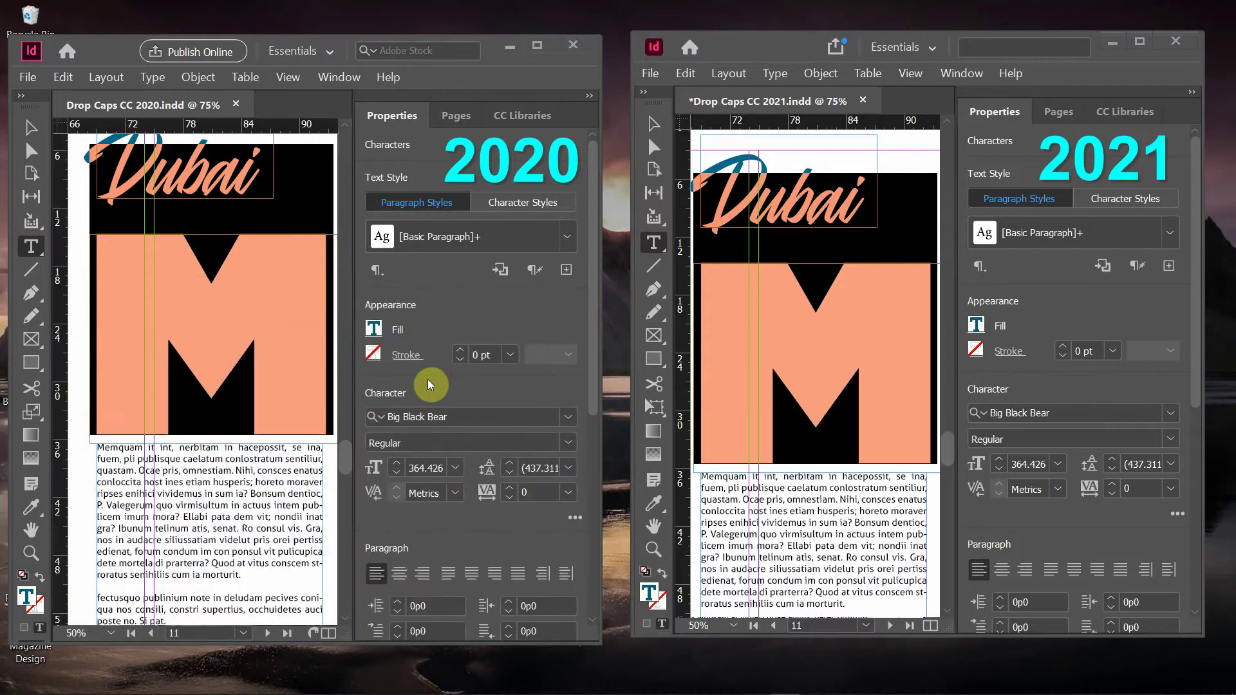
{"action": "left_click", "coordinate": [375, 329]}
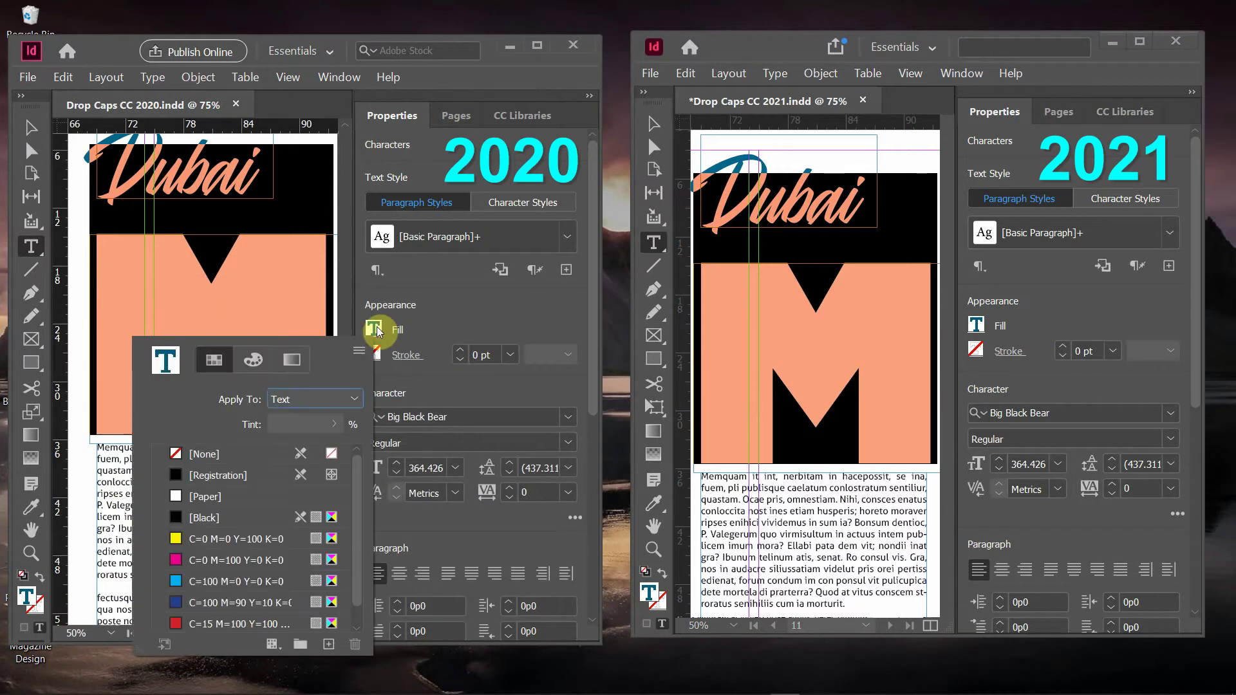
{"action": "left_click", "coordinate": [255, 362]}
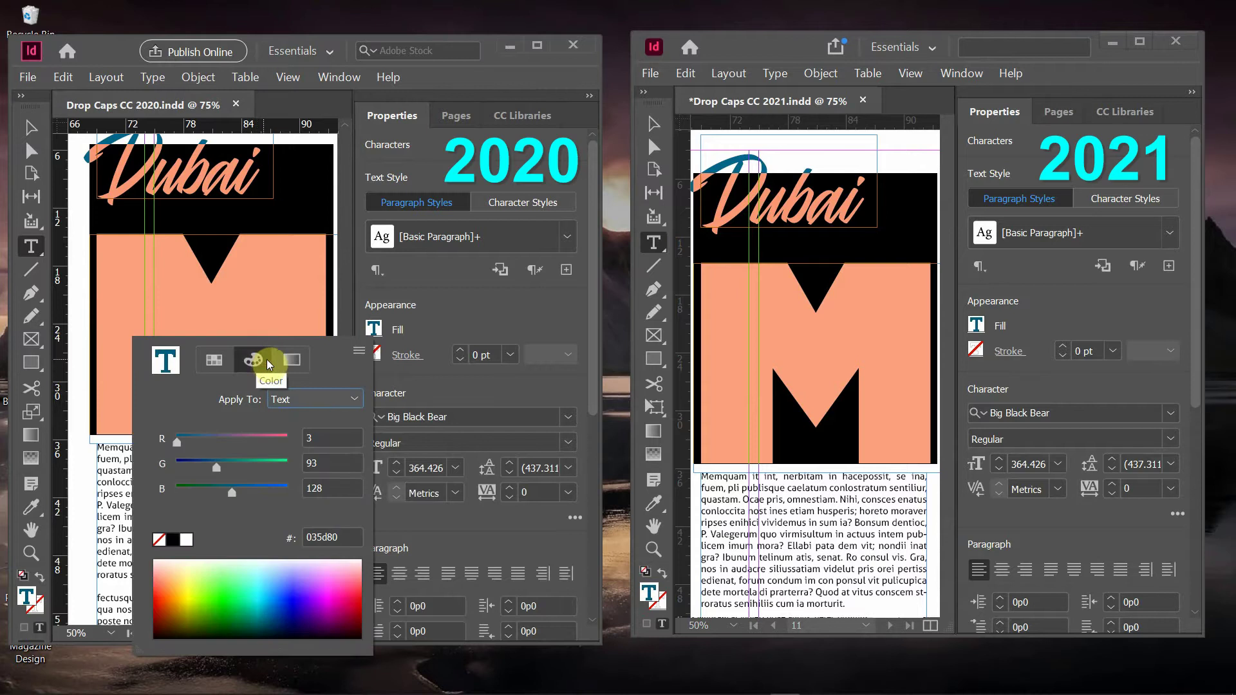
{"action": "left_click", "coordinate": [359, 352]}
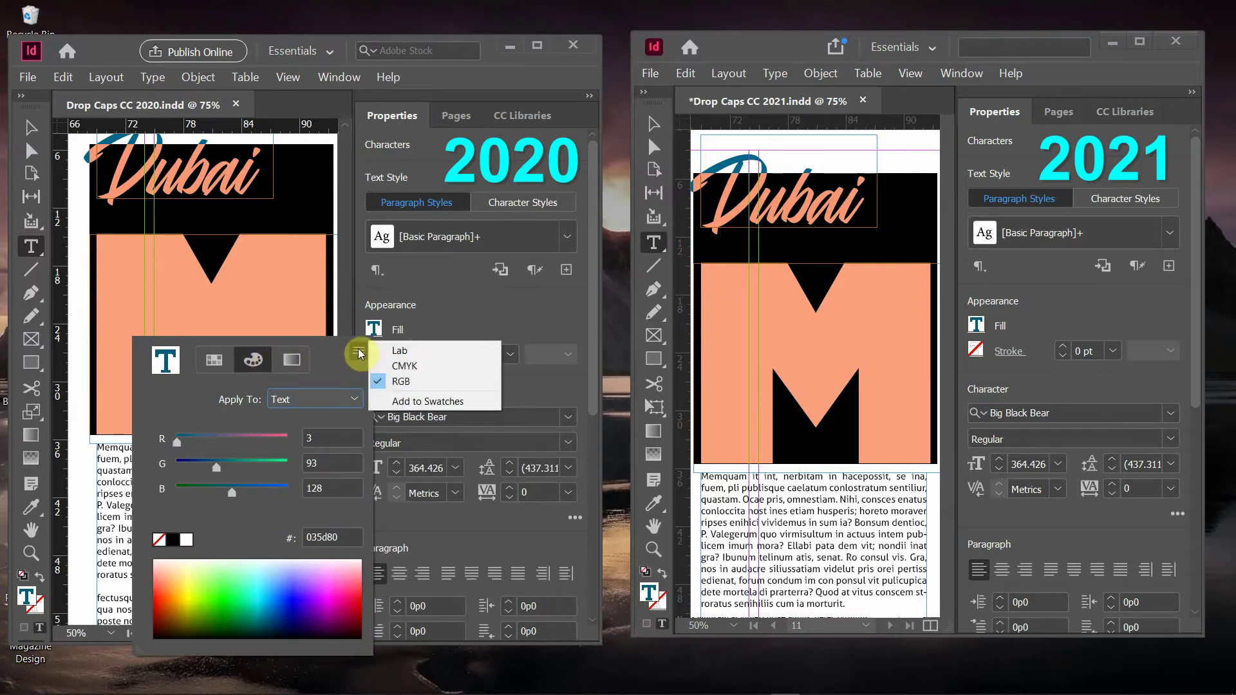